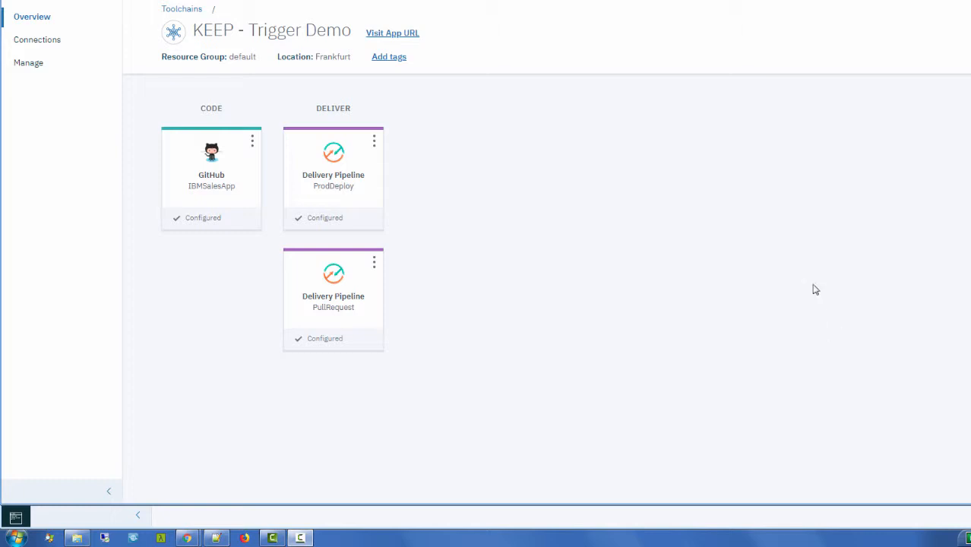
Step: Bring forward the browser showing the KEEP - Trigger Demo PullRequest delivery pipeline
{"action": "key", "text": "ctrl+Tab"}
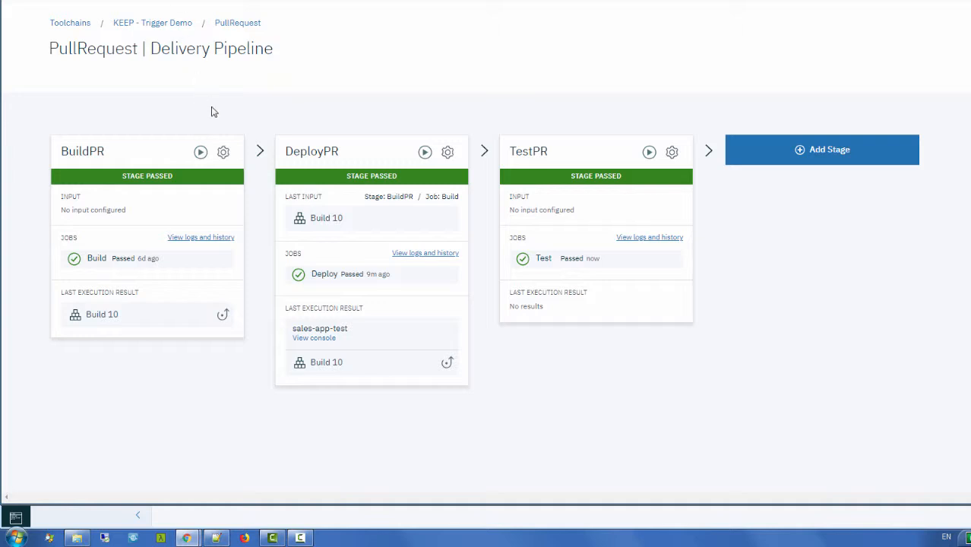
Step: Set the BuildPR stage input to the IBMSalesApp Git repository on master
{"action": "left_click", "coordinate": [224, 153]}
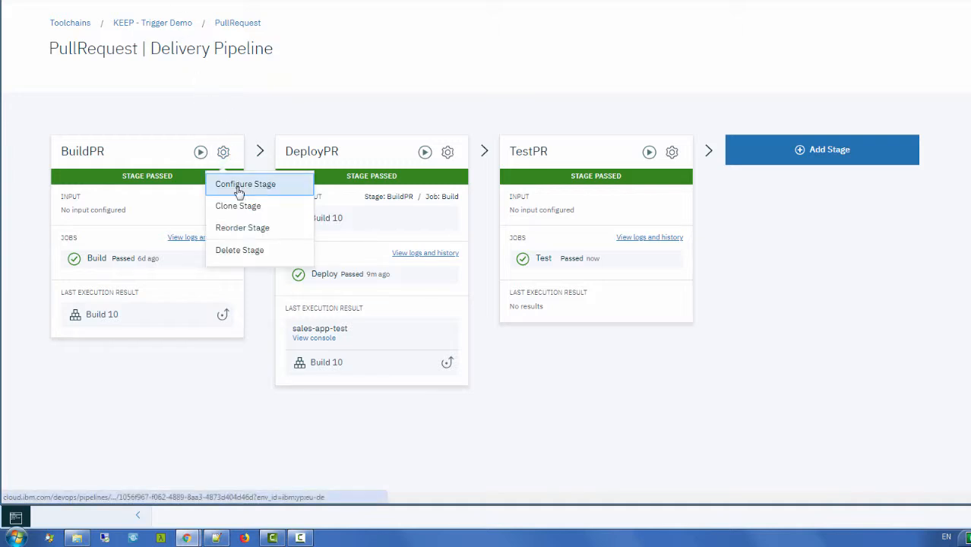
{"action": "left_click", "coordinate": [236, 183]}
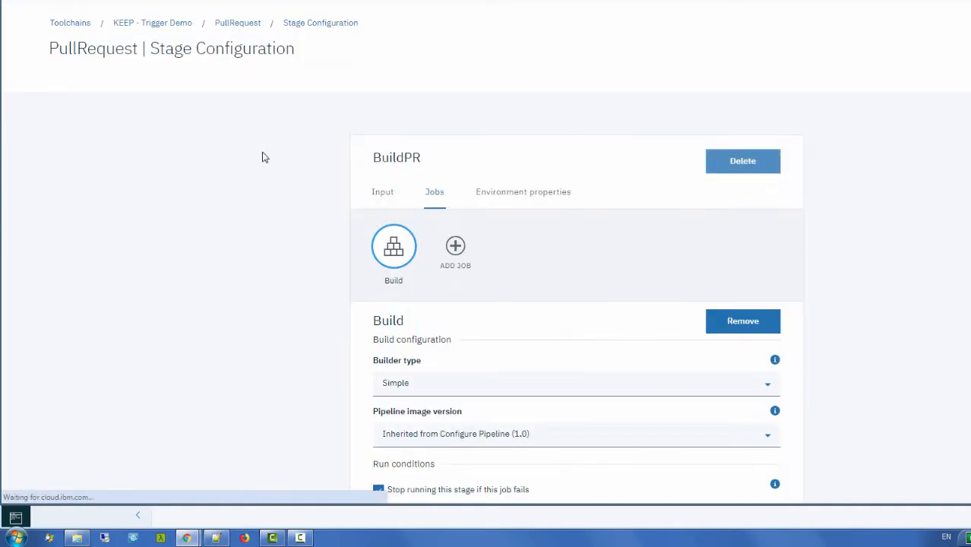
{"action": "scroll", "coordinate": [264, 158], "scroll_direction": "down", "scroll_amount": 1}
{"action": "left_click", "coordinate": [375, 115]}
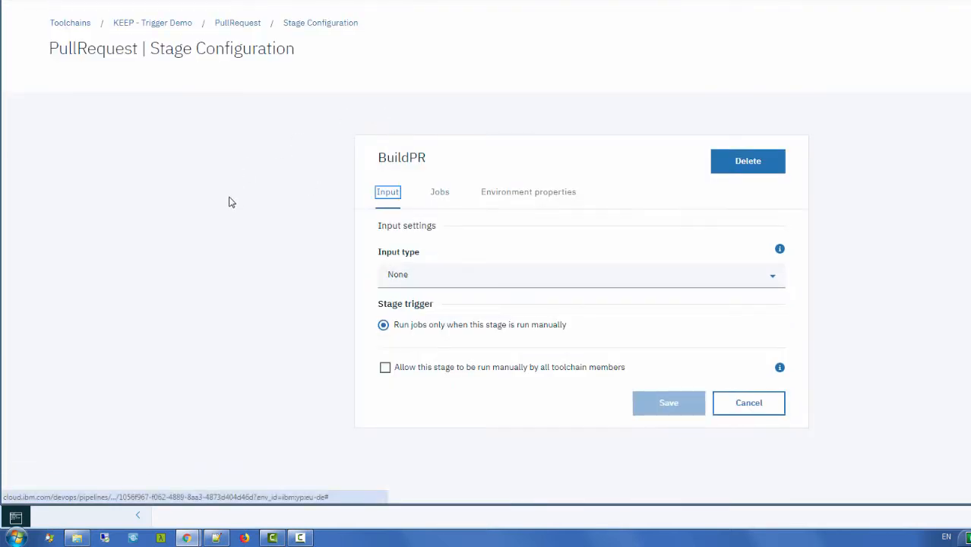
{"action": "left_click", "coordinate": [408, 278]}
{"action": "left_click", "coordinate": [410, 304]}
Step: Trigger BuildPR automatically only on pull requests opened, updated or closed, not pushes, and save
{"action": "scroll", "coordinate": [199, 219], "scroll_direction": "down", "scroll_amount": 2}
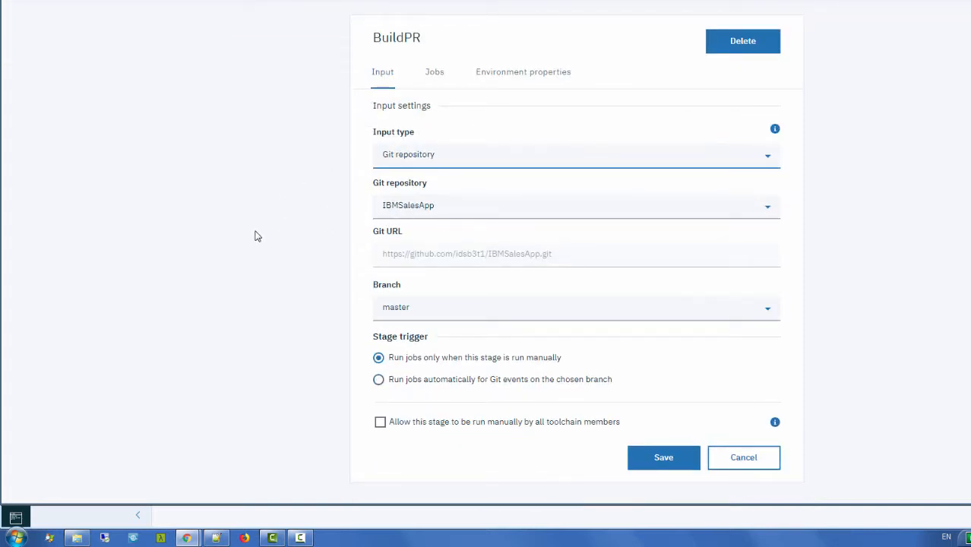
{"action": "scroll", "coordinate": [256, 235], "scroll_direction": "down", "scroll_amount": 1}
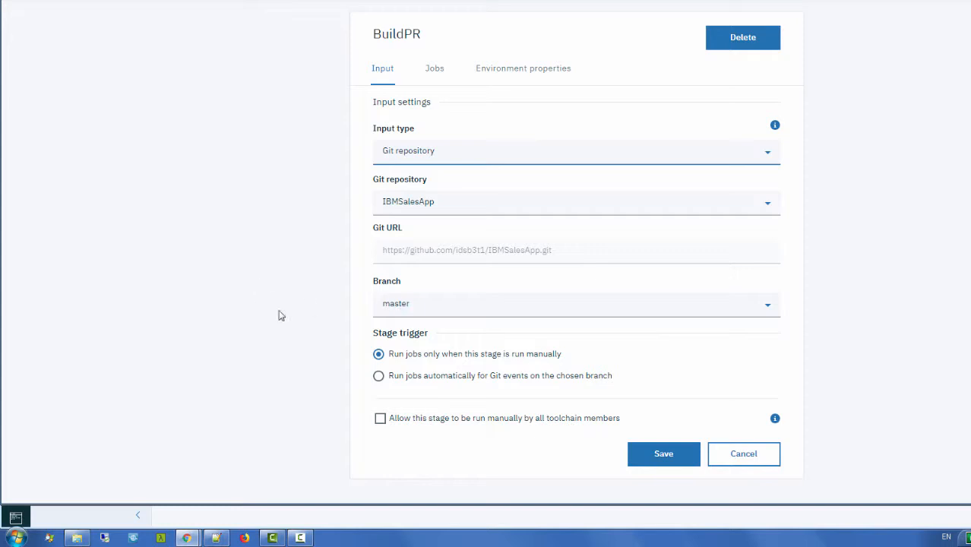
{"action": "left_click", "coordinate": [378, 376]}
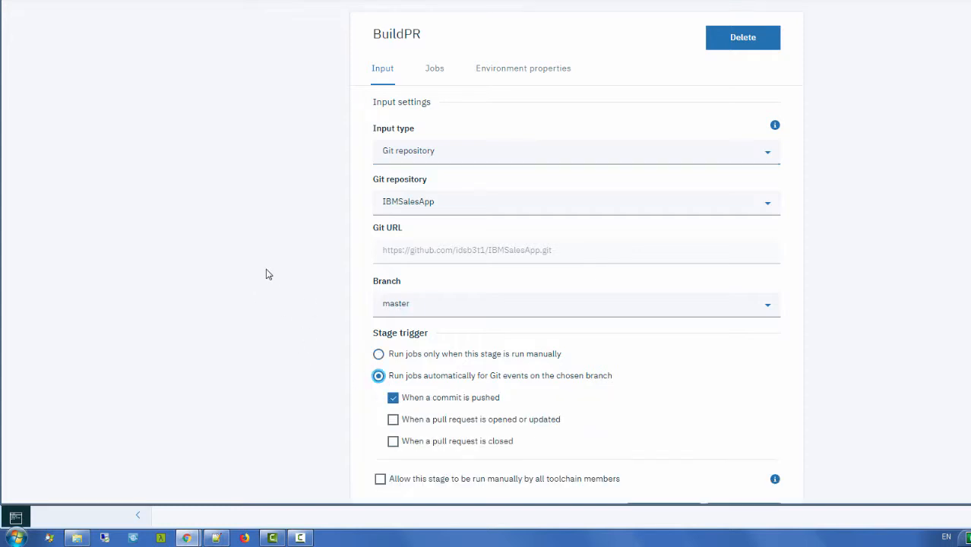
{"action": "scroll", "coordinate": [266, 272], "scroll_direction": "down", "scroll_amount": 1}
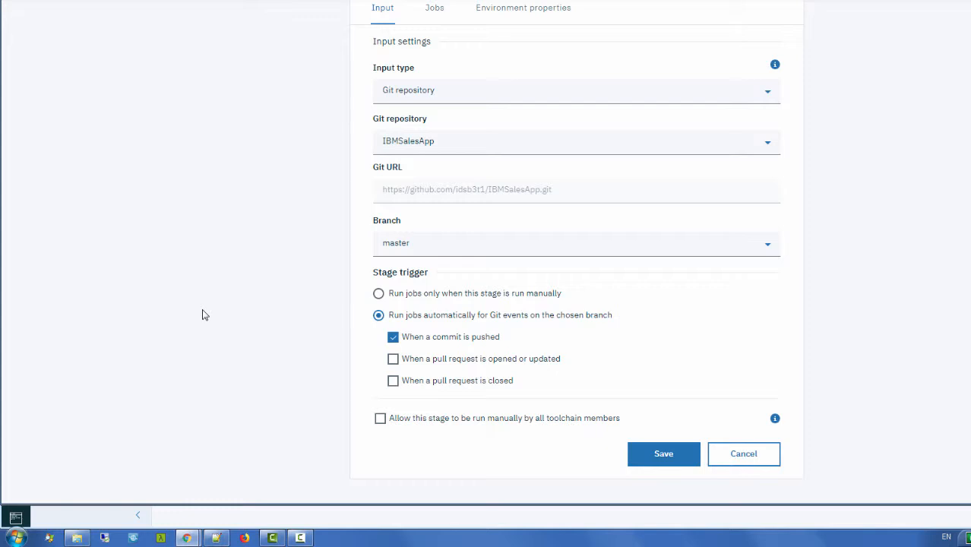
{"action": "left_click", "coordinate": [393, 365]}
{"action": "left_click", "coordinate": [393, 382]}
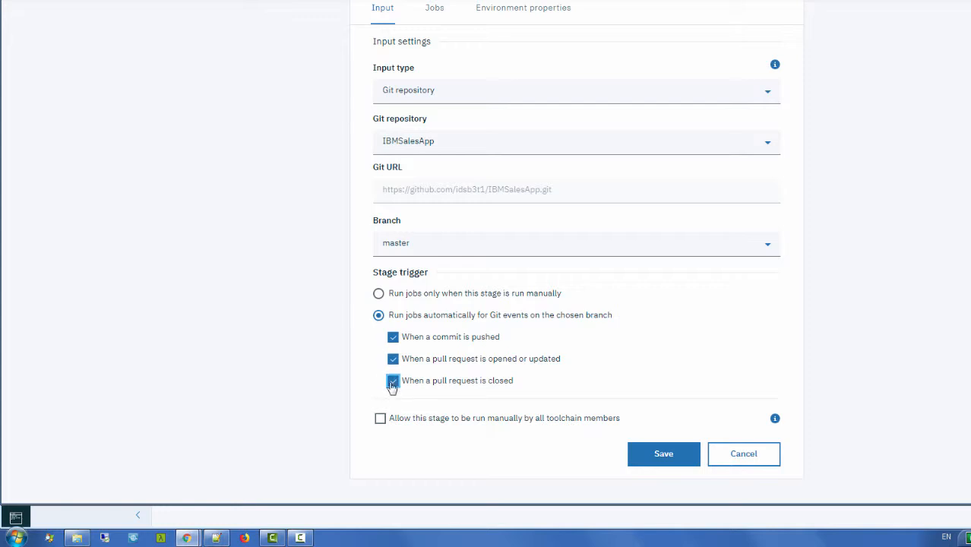
{"action": "left_click", "coordinate": [393, 338]}
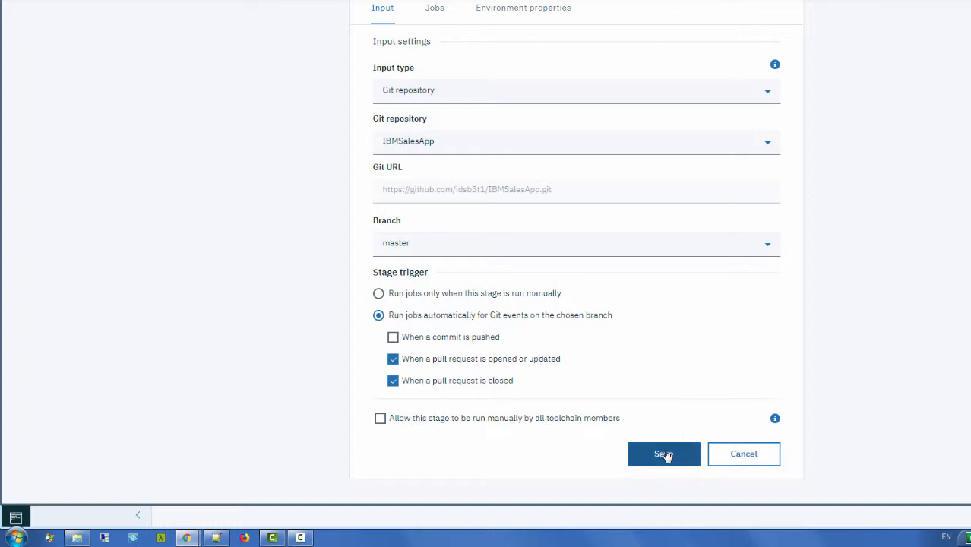
{"action": "left_click", "coordinate": [663, 453]}
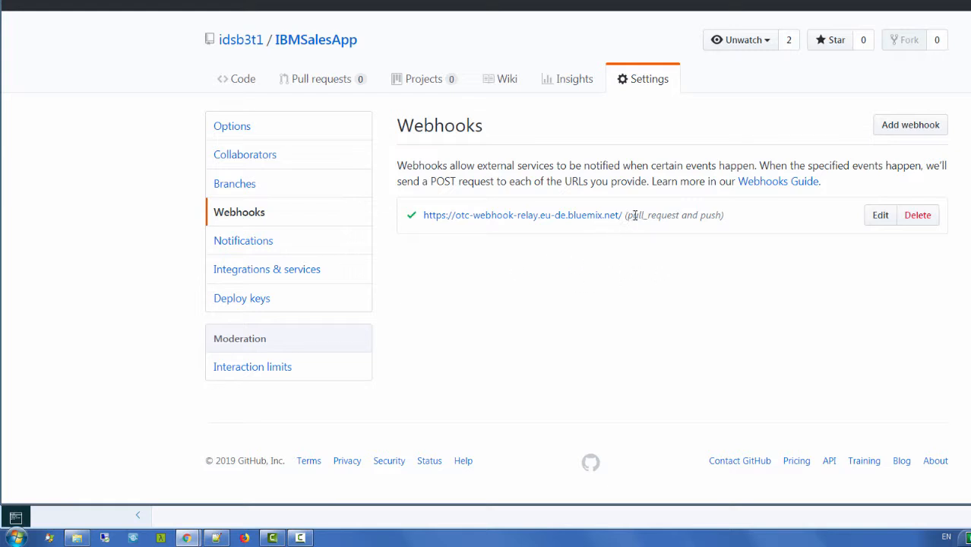
Step: Point out the webhook's pull_request and push events in IBMSalesApp settings
{"action": "left_click_drag", "start_coordinate": [626, 215], "coordinate": [720, 216]}
{"action": "left_click", "coordinate": [681, 267]}
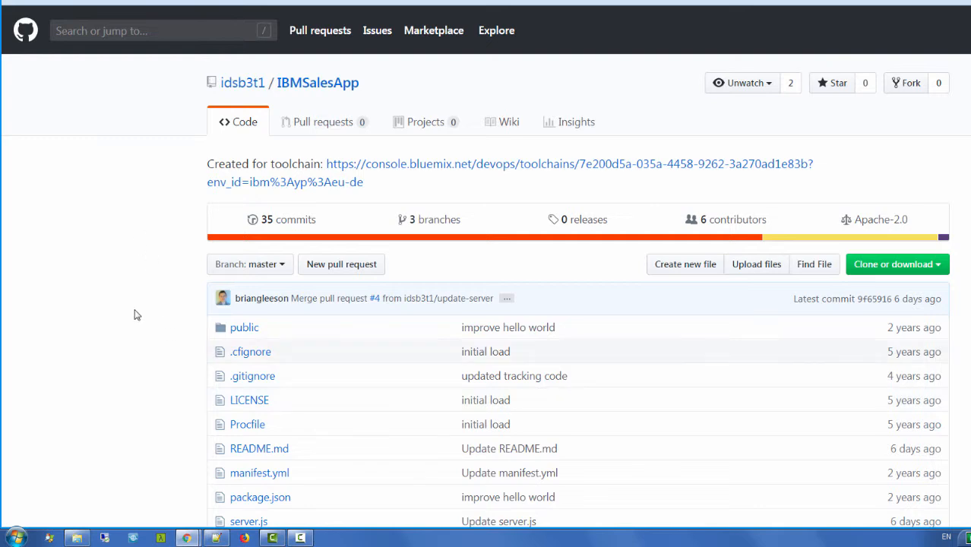
Step: Open server.js and point out its /health route, the 200 status code, and the health page address
{"action": "scroll", "coordinate": [135, 315], "scroll_direction": "down", "scroll_amount": 3}
{"action": "left_click", "coordinate": [246, 282]}
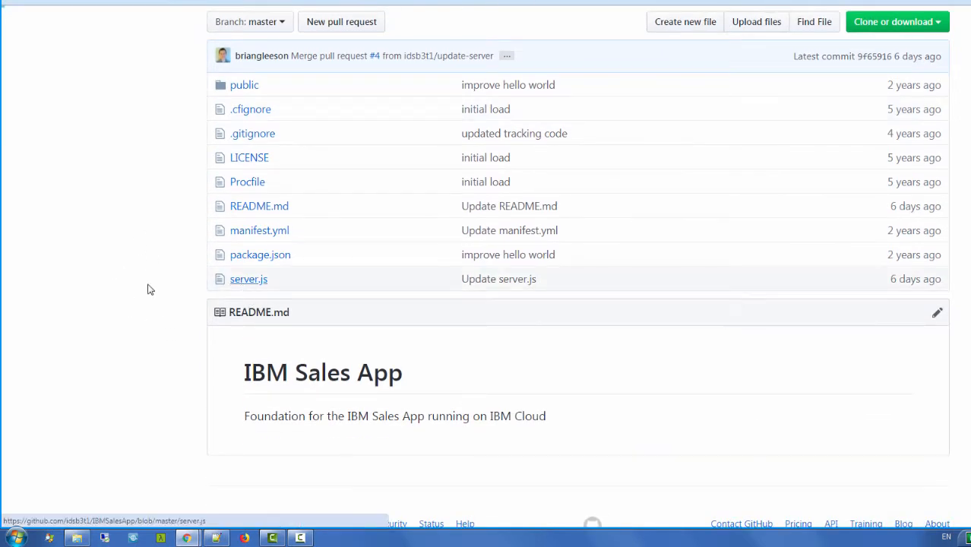
{"action": "scroll", "coordinate": [113, 270], "scroll_direction": "down", "scroll_amount": 3}
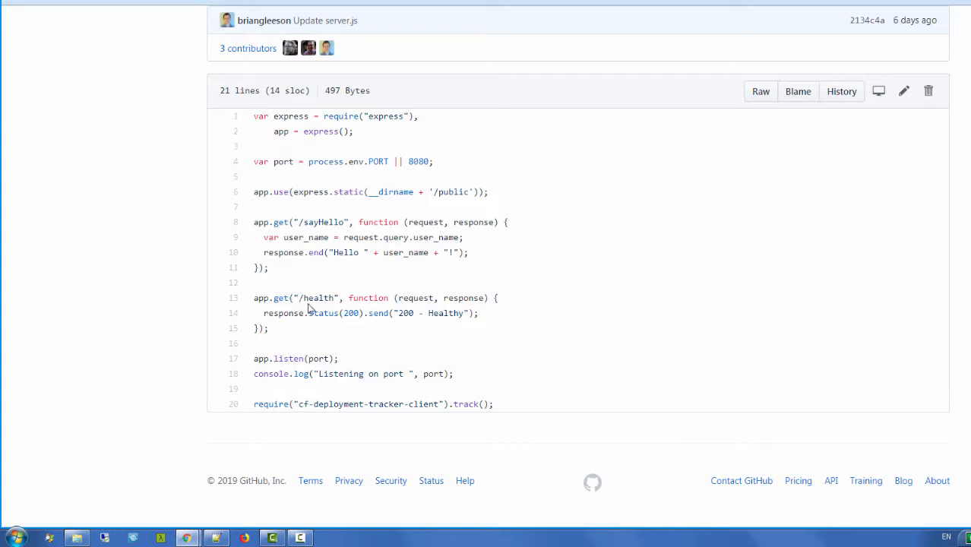
{"action": "left_click_drag", "start_coordinate": [294, 298], "coordinate": [338, 296]}
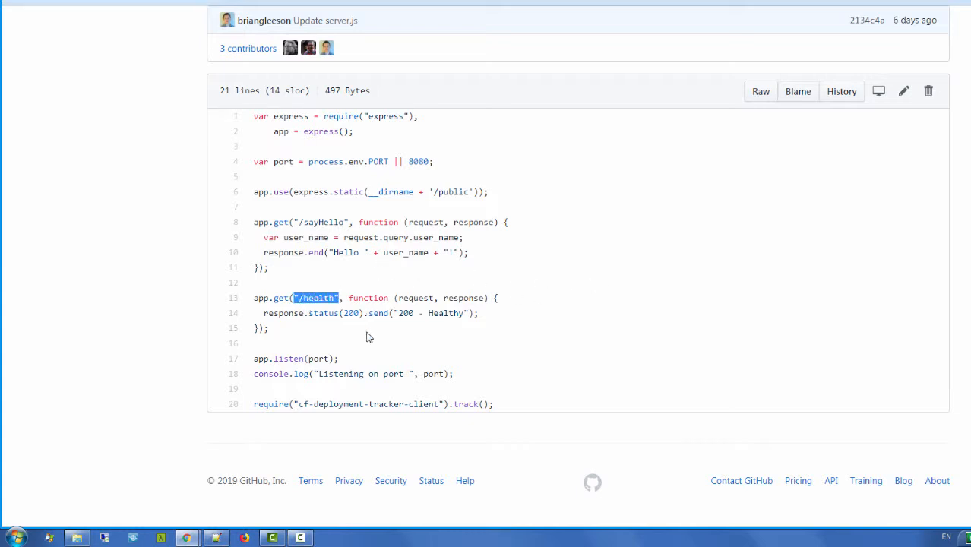
{"action": "double_click", "coordinate": [353, 313]}
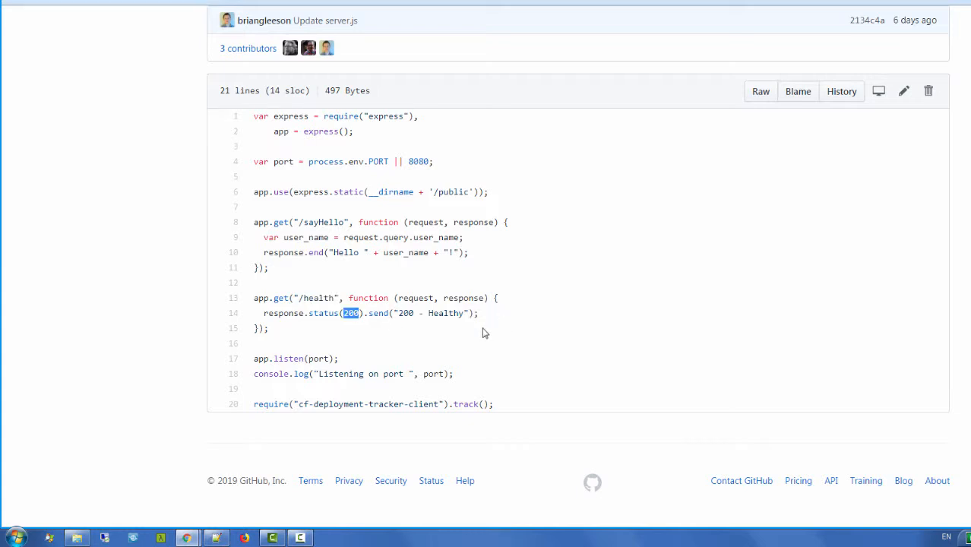
{"action": "left_click", "coordinate": [696, 316]}
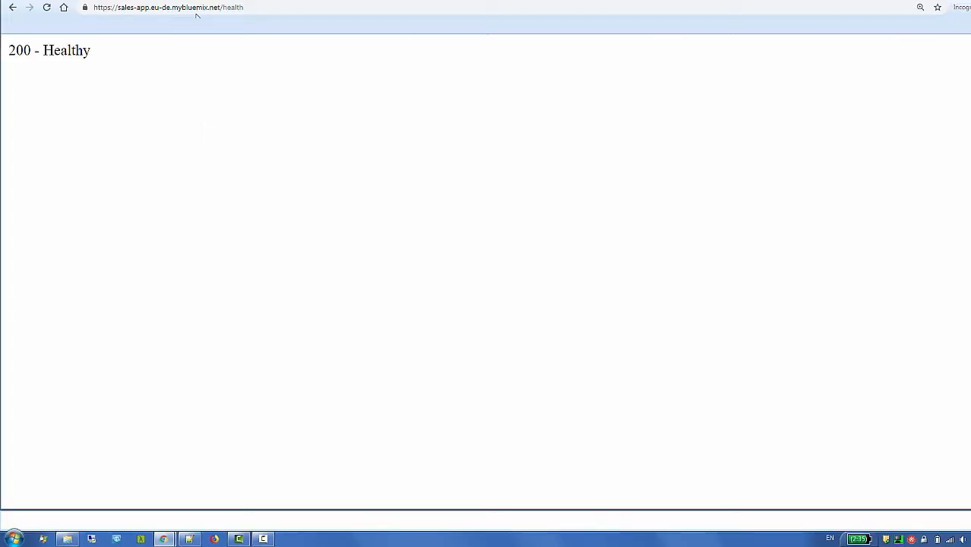
{"action": "left_click_drag", "start_coordinate": [251, 8], "coordinate": [77, 11]}
{"action": "left_click", "coordinate": [296, 194]}
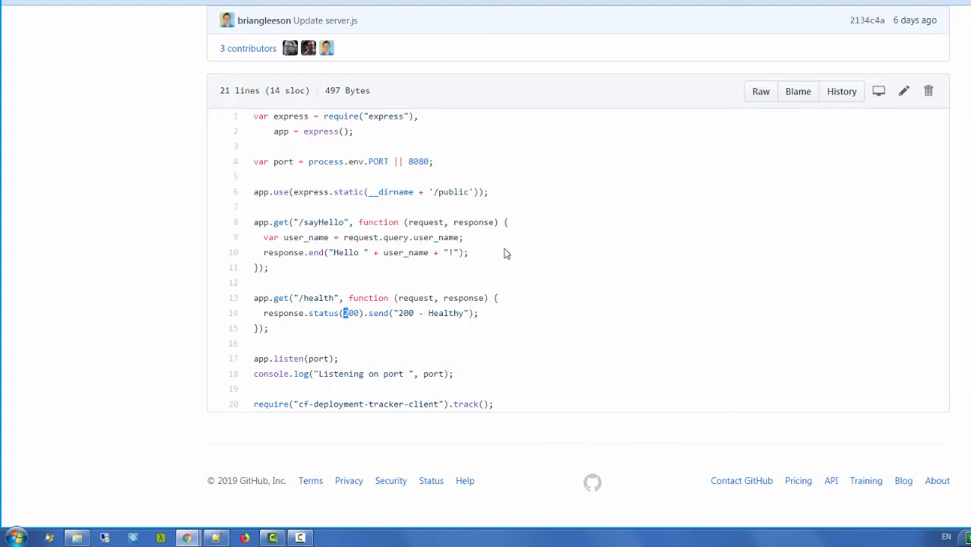
Step: Edit server.js so /health returns status 500 with the message 'unHealthy'
{"action": "left_click", "coordinate": [903, 92]}
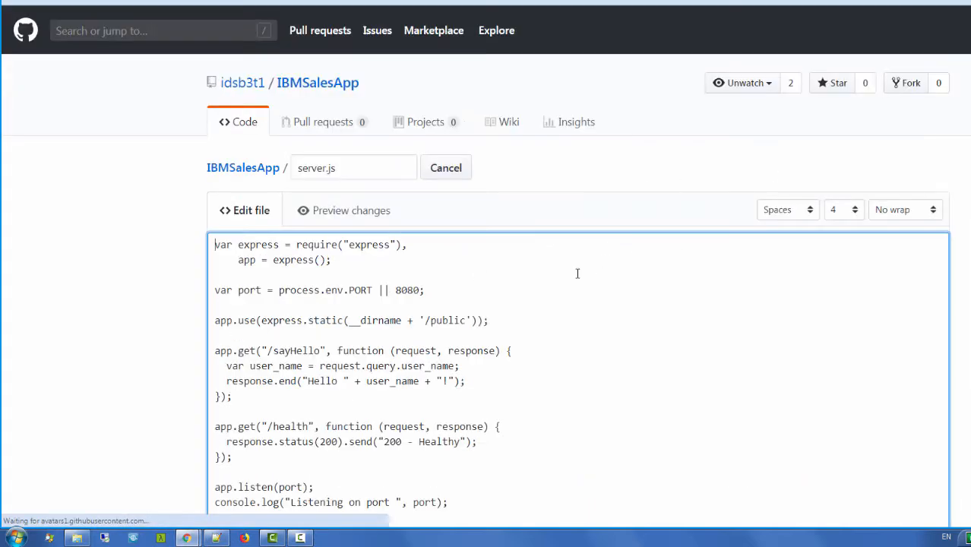
{"action": "scroll", "coordinate": [426, 292], "scroll_direction": "down", "scroll_amount": 2}
{"action": "left_click_drag", "start_coordinate": [341, 234], "coordinate": [395, 234]}
{"action": "type", "text": "5"}
{"action": "type", "text": "5"}
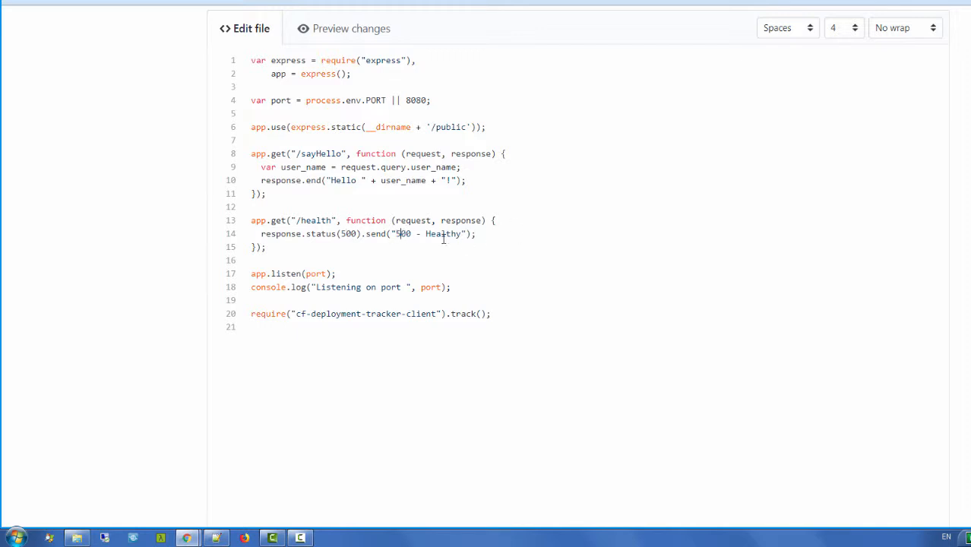
{"action": "left_click", "coordinate": [426, 234]}
{"action": "type", "text": "un"}
Step: Commit the change to a new branch named break-server and propose the file change
{"action": "scroll", "coordinate": [111, 231], "scroll_direction": "down", "scroll_amount": 2}
{"action": "scroll", "coordinate": [112, 227], "scroll_direction": "down", "scroll_amount": 5}
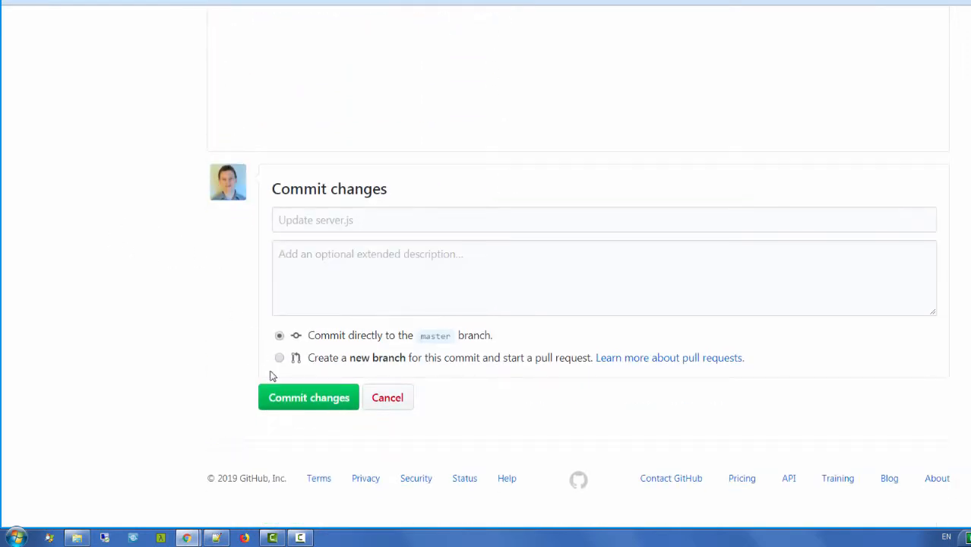
{"action": "left_click", "coordinate": [280, 358]}
{"action": "scroll", "coordinate": [156, 258], "scroll_direction": "down", "scroll_amount": 1}
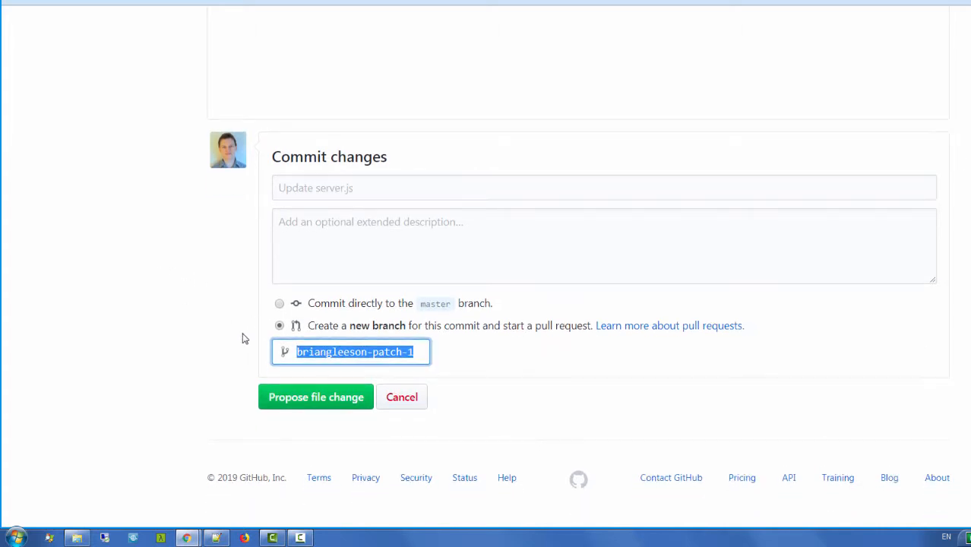
{"action": "type", "text": "break-server"}
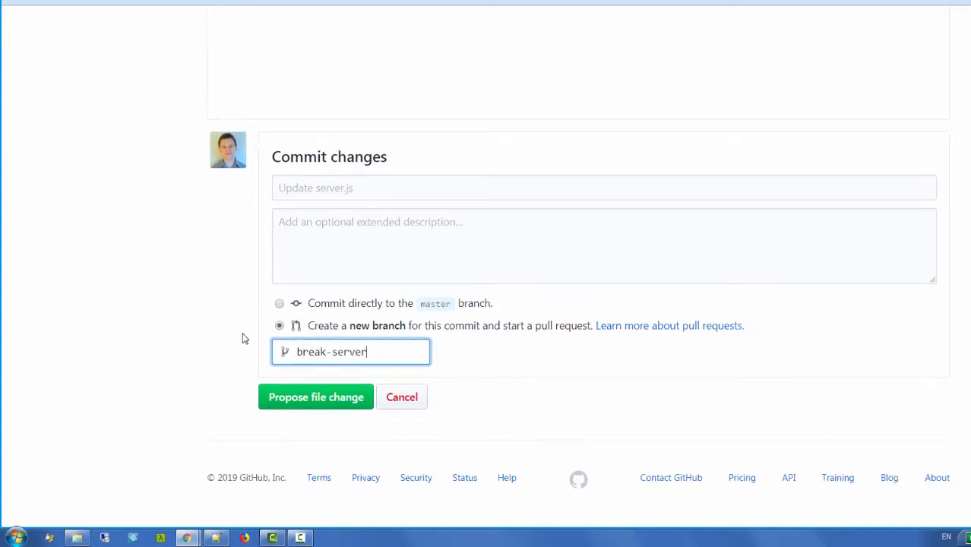
{"action": "left_click", "coordinate": [310, 407]}
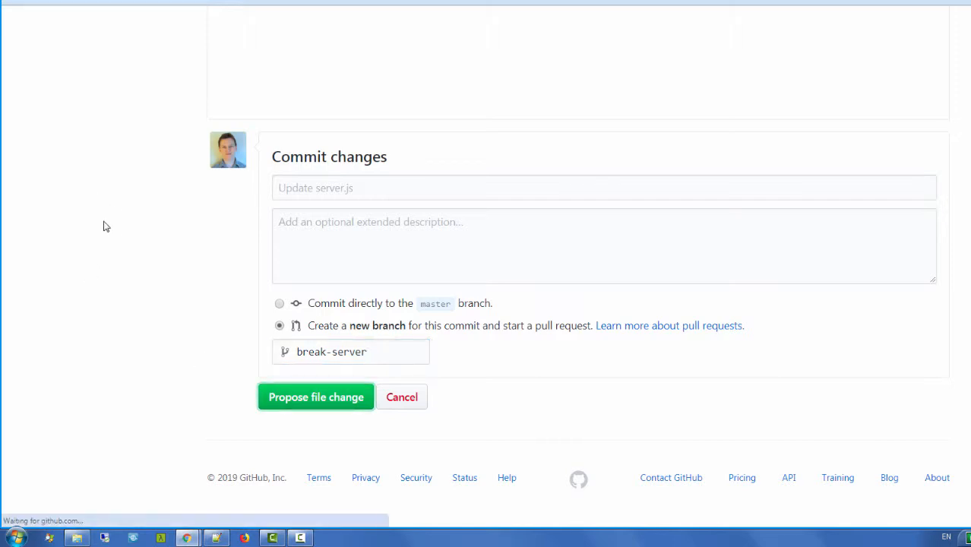
{"action": "scroll", "coordinate": [102, 220], "scroll_direction": "down", "scroll_amount": 3}
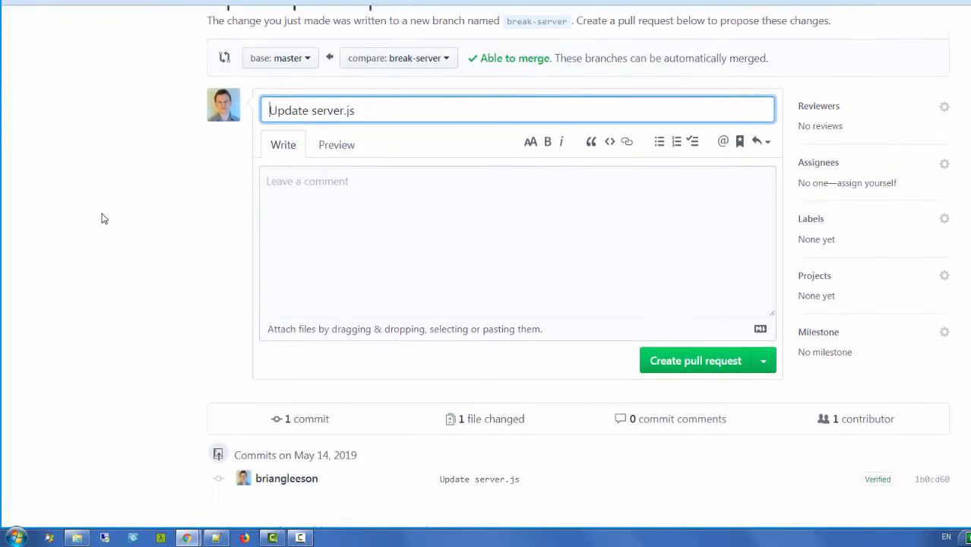
Step: Create pull request #5 from break-server into master and watch the BuildPR and DeployPR checks
{"action": "left_click", "coordinate": [672, 352]}
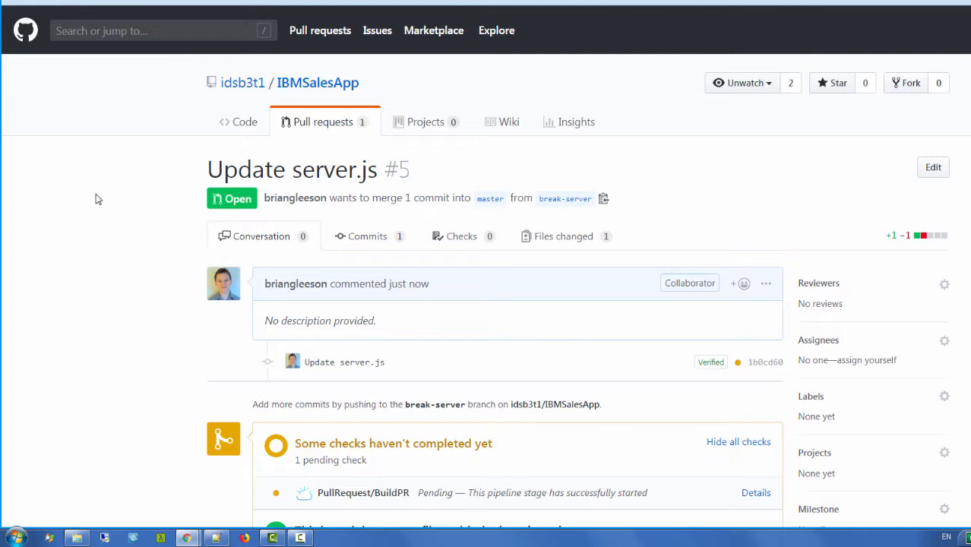
{"action": "scroll", "coordinate": [95, 192], "scroll_direction": "down", "scroll_amount": 3}
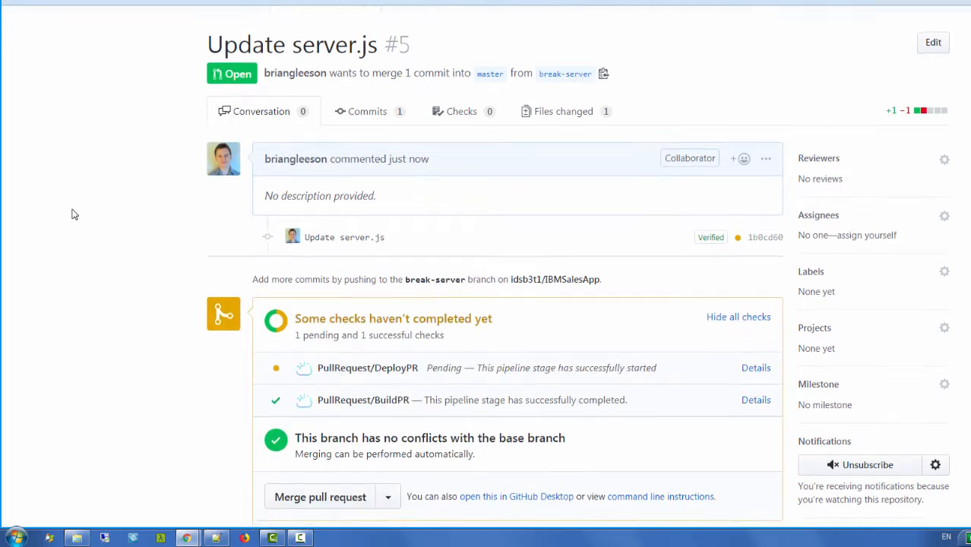
{"action": "scroll", "coordinate": [71, 214], "scroll_direction": "down", "scroll_amount": 1}
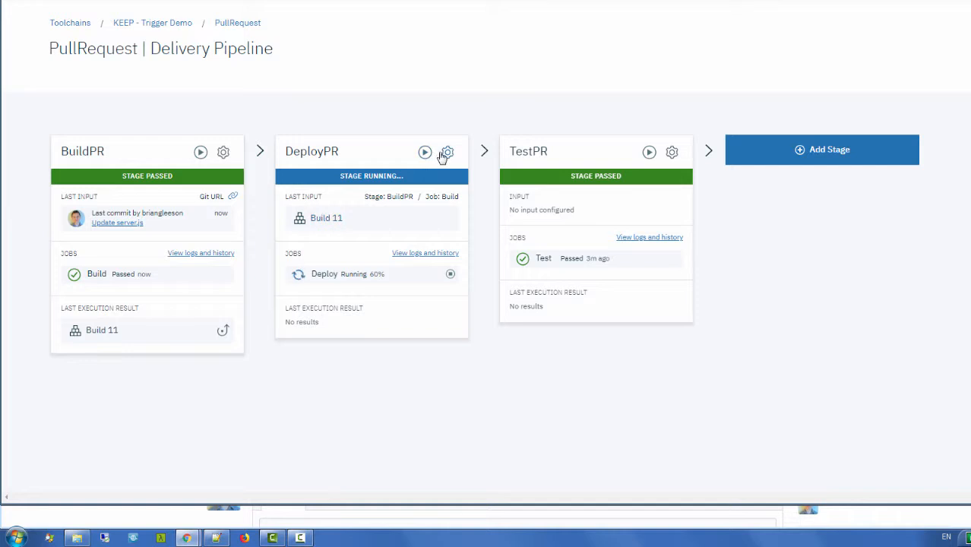
Step: Review DeployPR's cf push script line and application name sales-app-test, then cancel without saving
{"action": "left_click", "coordinate": [444, 154]}
{"action": "left_click", "coordinate": [442, 183]}
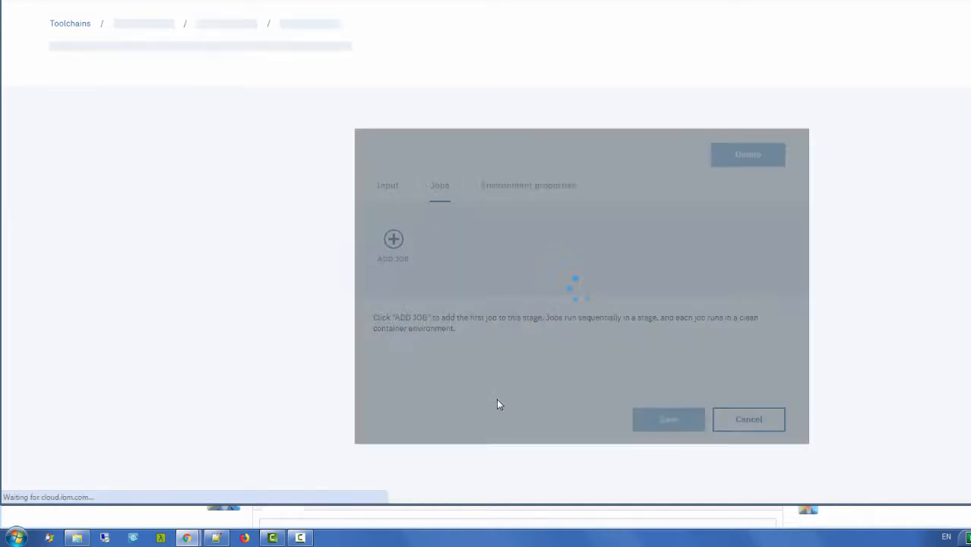
{"action": "scroll", "coordinate": [262, 240], "scroll_direction": "down", "scroll_amount": 3}
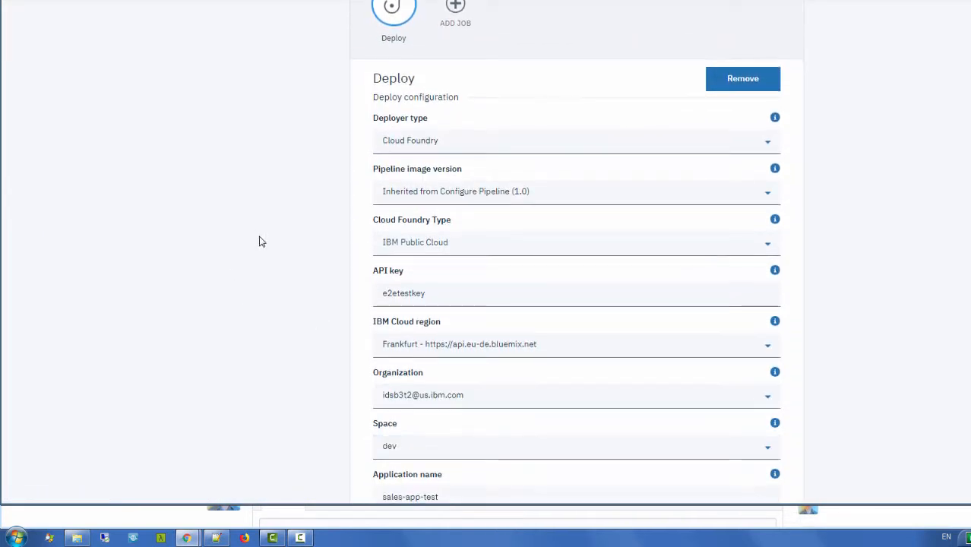
{"action": "scroll", "coordinate": [259, 241], "scroll_direction": "down", "scroll_amount": 2}
{"action": "scroll", "coordinate": [303, 152], "scroll_direction": "down", "scroll_amount": 1}
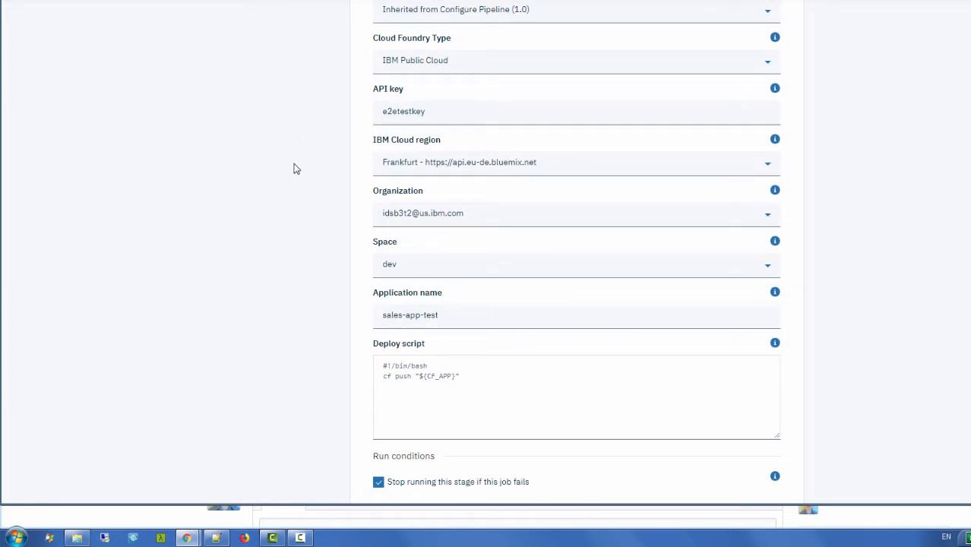
{"action": "scroll", "coordinate": [290, 177], "scroll_direction": "down", "scroll_amount": 1}
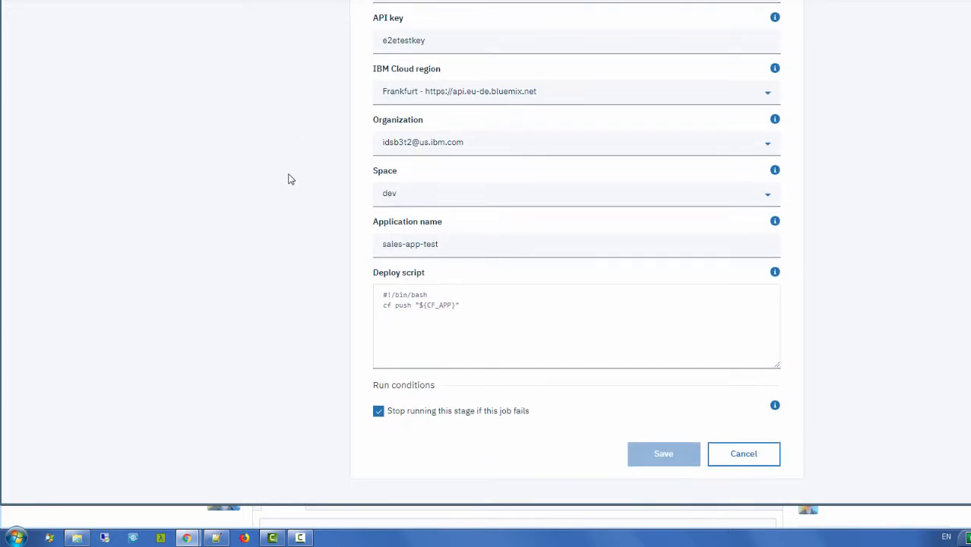
{"action": "left_click_drag", "start_coordinate": [461, 305], "coordinate": [349, 301]}
{"action": "left_click", "coordinate": [243, 271]}
{"action": "left_click_drag", "start_coordinate": [448, 241], "coordinate": [347, 244]}
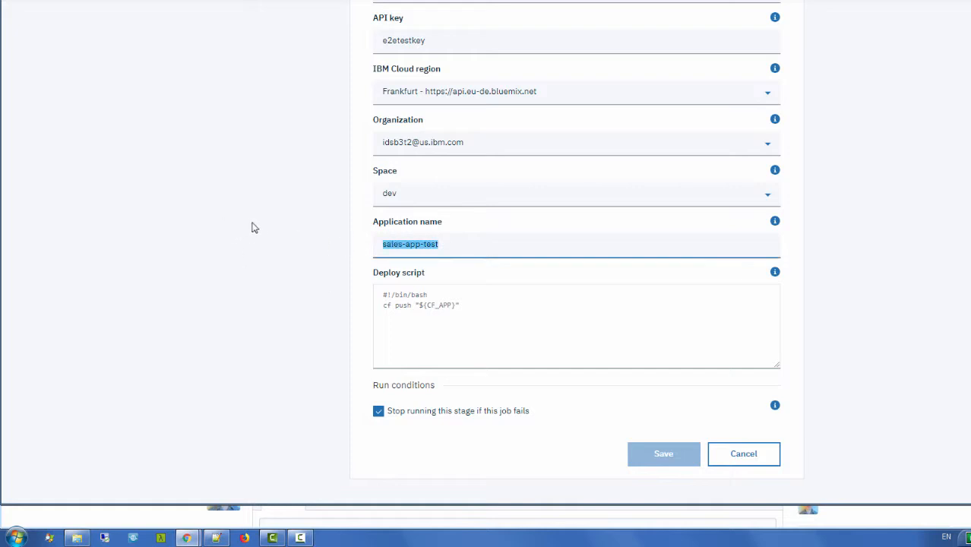
{"action": "left_click", "coordinate": [252, 226]}
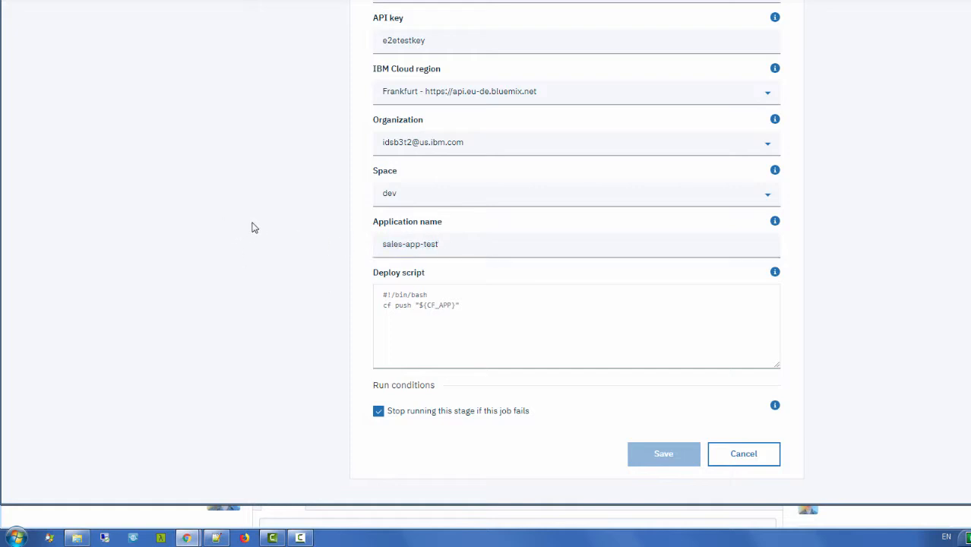
{"action": "left_click", "coordinate": [743, 454]}
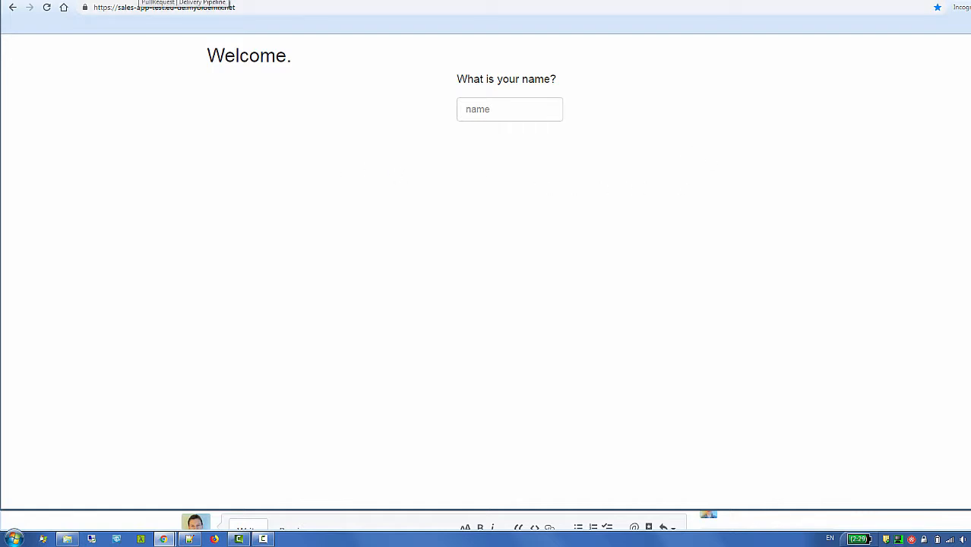
Step: Return to the PullRequest Delivery Pipeline tab, where TestPR has failed for Build 11
{"action": "left_click", "coordinate": [140, 0]}
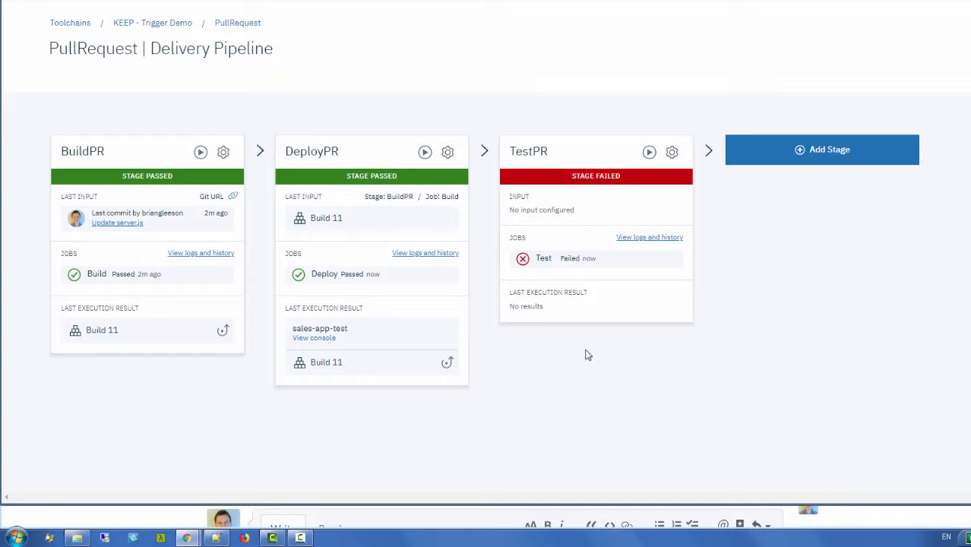
{"action": "left_click", "coordinate": [644, 242]}
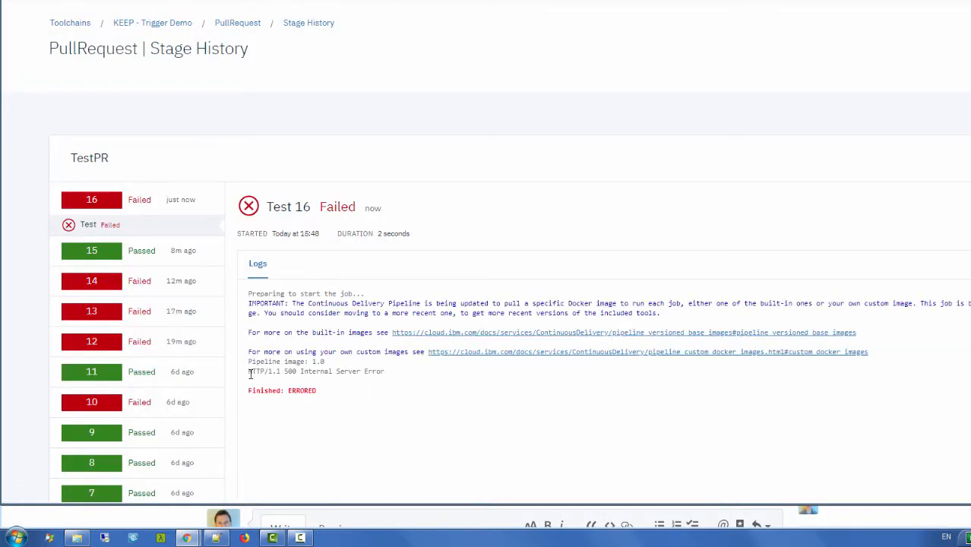
{"action": "left_click_drag", "start_coordinate": [248, 388], "coordinate": [316, 391]}
{"action": "left_click", "coordinate": [280, 371]}
{"action": "left_click_drag", "start_coordinate": [249, 360], "coordinate": [381, 370]}
{"action": "left_click", "coordinate": [406, 380]}
{"action": "left_click", "coordinate": [969, 158]}
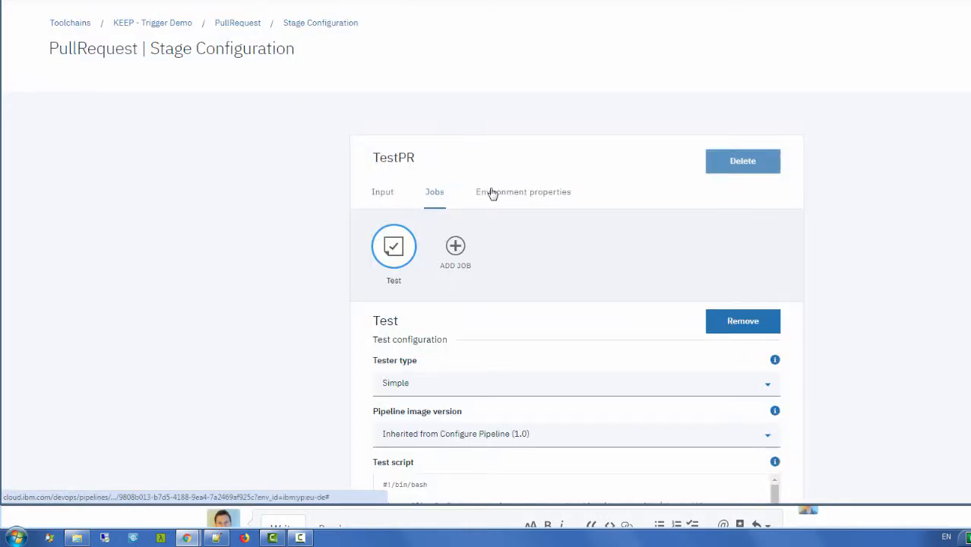
{"action": "scroll", "coordinate": [853, 265], "scroll_direction": "down", "scroll_amount": 1}
{"action": "scroll", "coordinate": [853, 269], "scroll_direction": "down", "scroll_amount": 3}
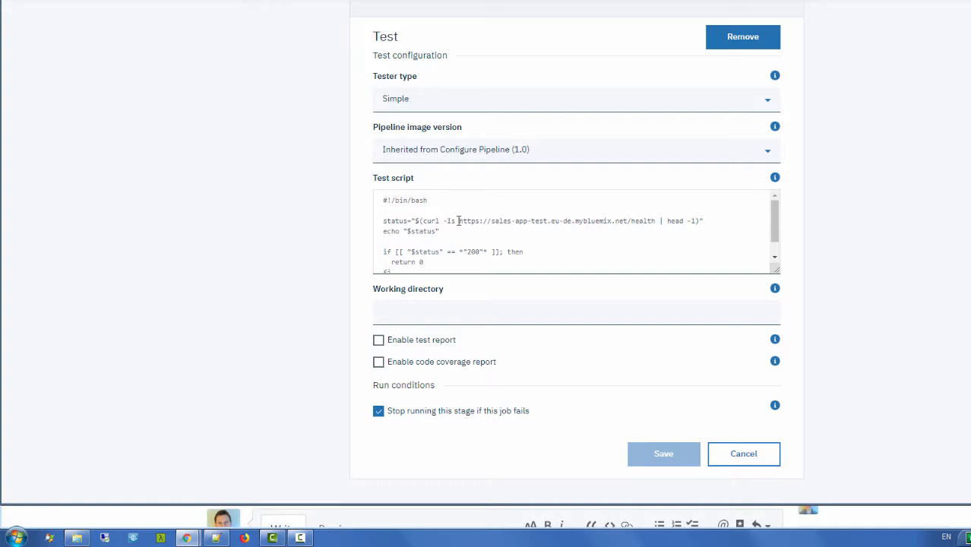
{"action": "left_click_drag", "start_coordinate": [458, 220], "coordinate": [656, 219]}
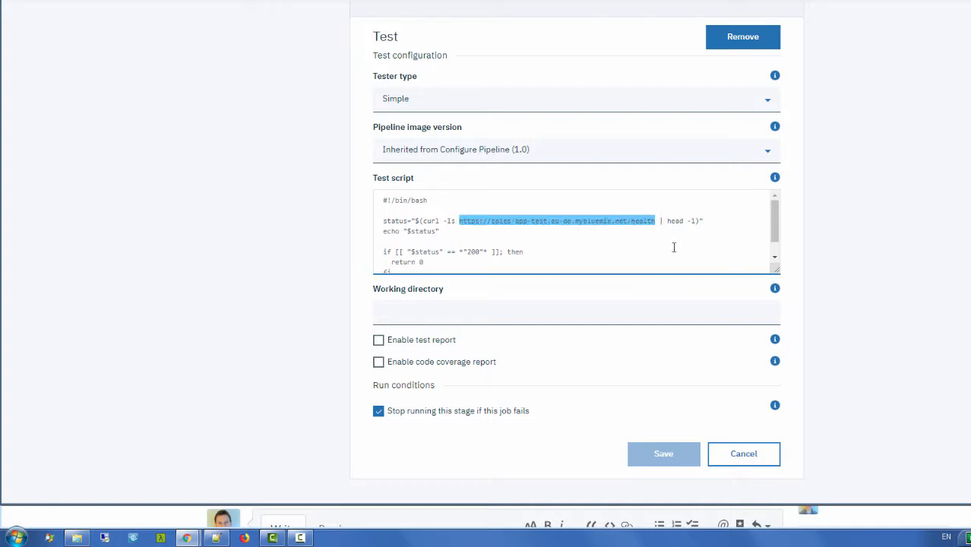
{"action": "double_click", "coordinate": [472, 252]}
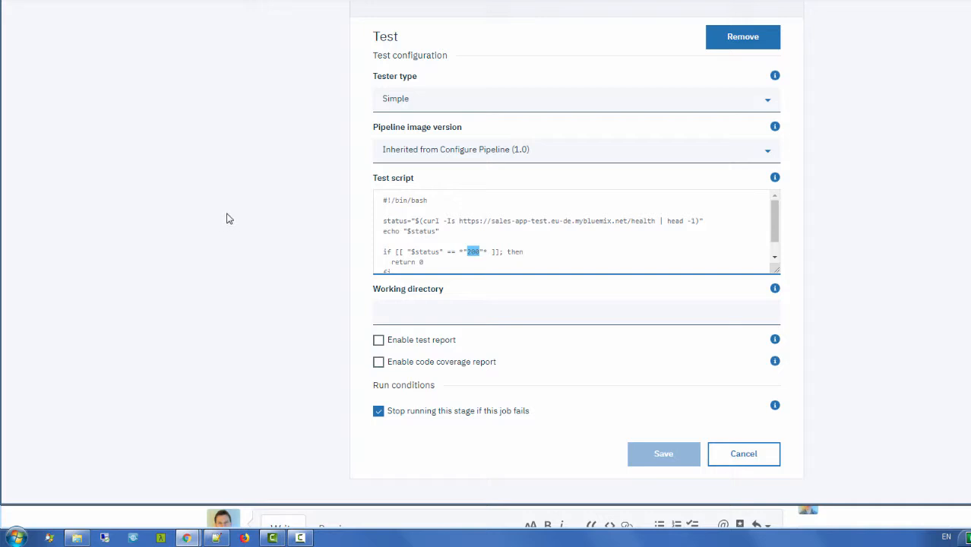
{"action": "left_click", "coordinate": [740, 456]}
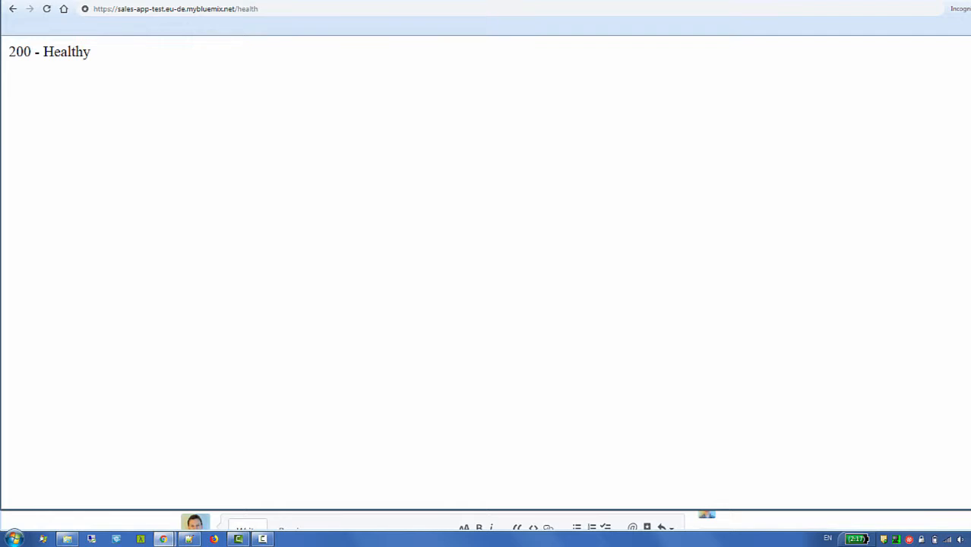
Step: Reload the sales-app-test /health page
{"action": "left_click", "coordinate": [561, 7]}
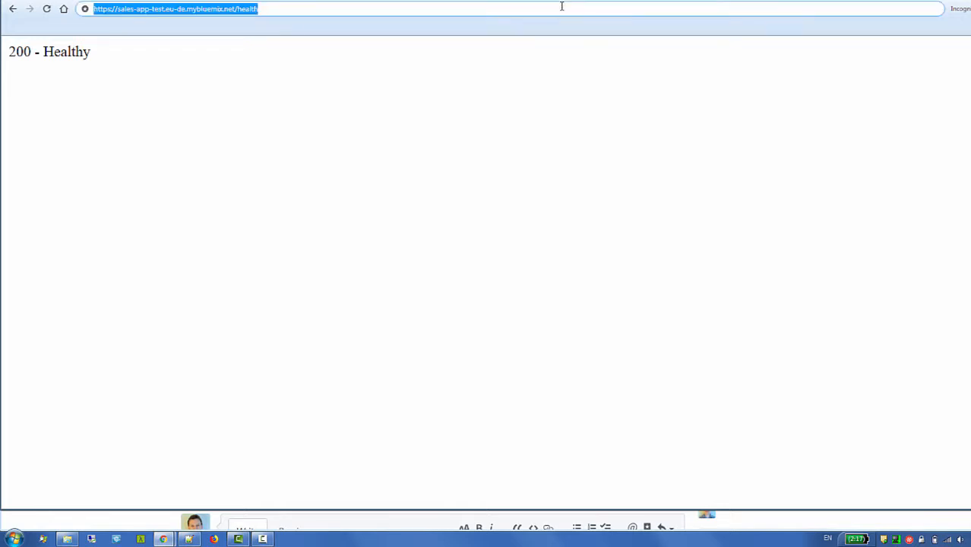
{"action": "key", "text": "Return"}
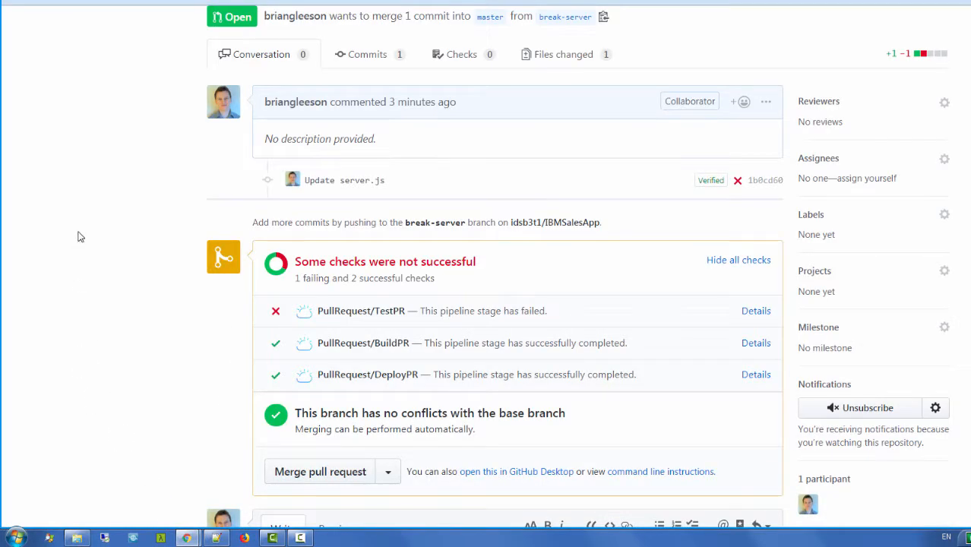
Step: Scroll through pull request #5's status checks, where TestPR is failing
{"action": "scroll", "coordinate": [75, 183], "scroll_direction": "down", "scroll_amount": 1}
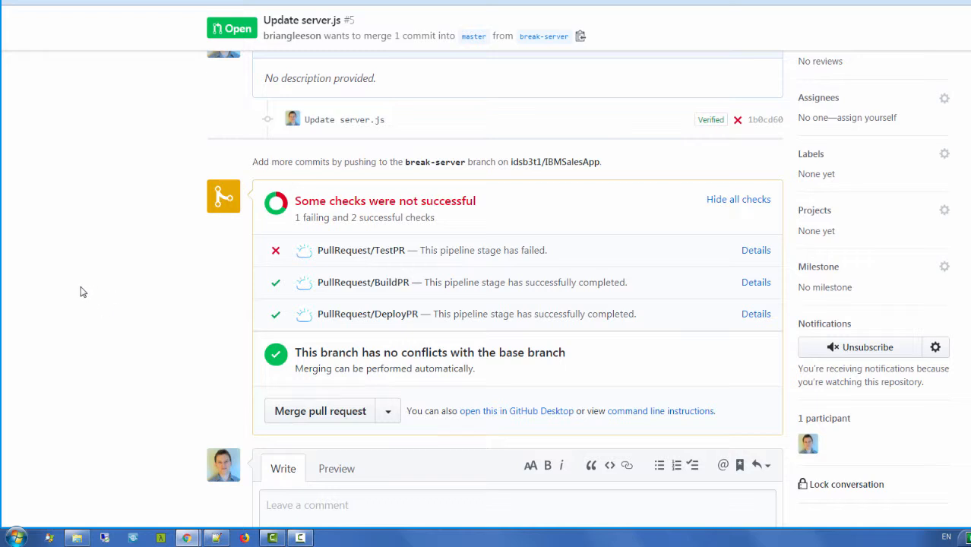
{"action": "scroll", "coordinate": [92, 290], "scroll_direction": "up", "scroll_amount": 3}
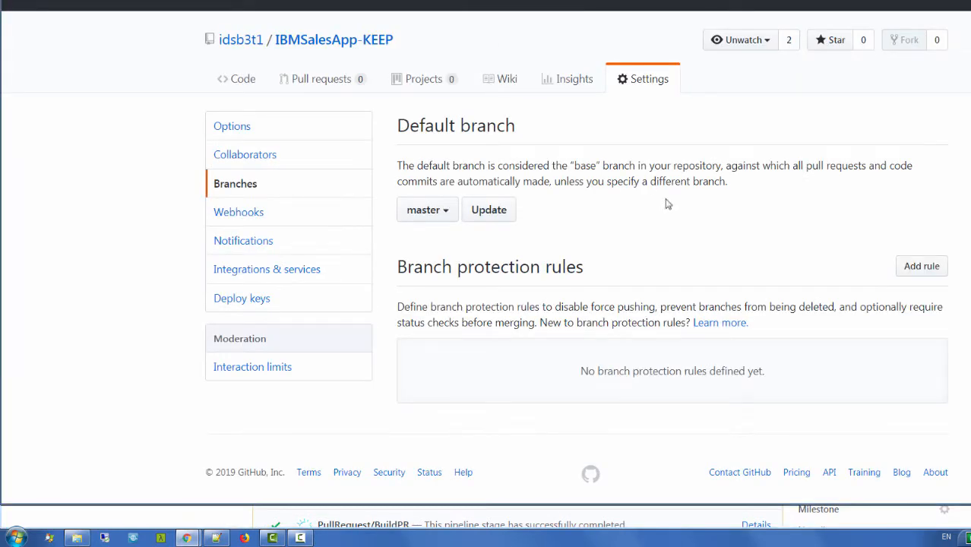
Step: Add a master branch protection rule requiring the BuildPR, DeployPR and TestPR status checks to pass
{"action": "left_click", "coordinate": [919, 266]}
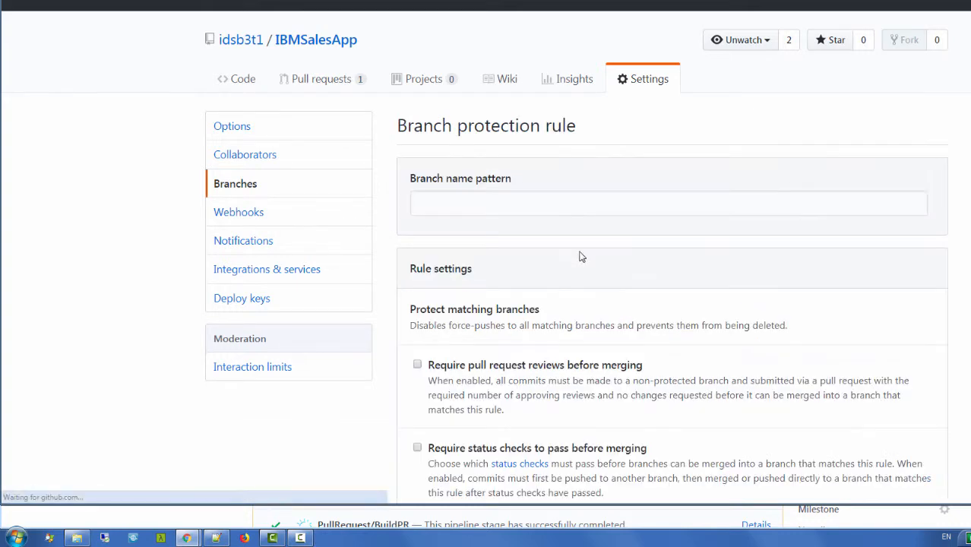
{"action": "left_click", "coordinate": [502, 216]}
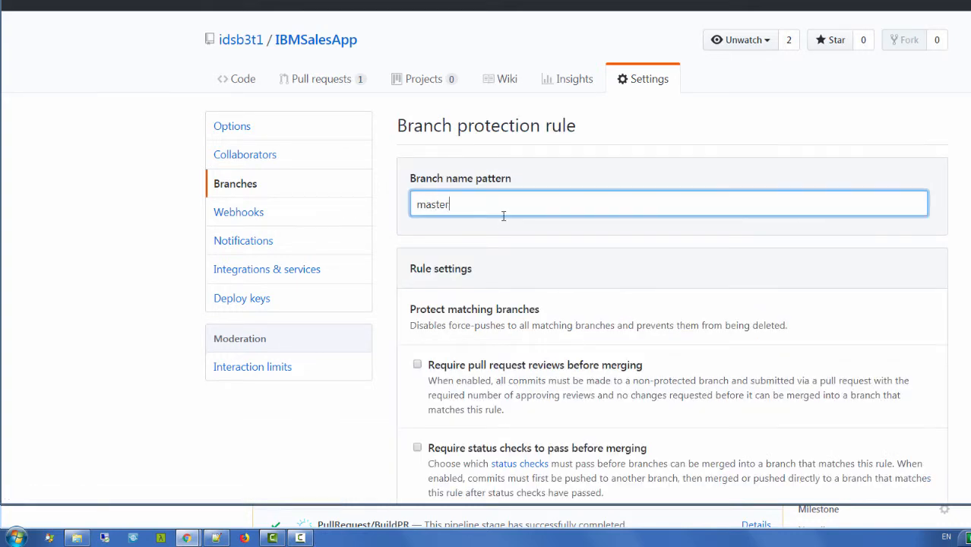
{"action": "scroll", "coordinate": [608, 288], "scroll_direction": "down", "scroll_amount": 4}
{"action": "left_click", "coordinate": [417, 165]}
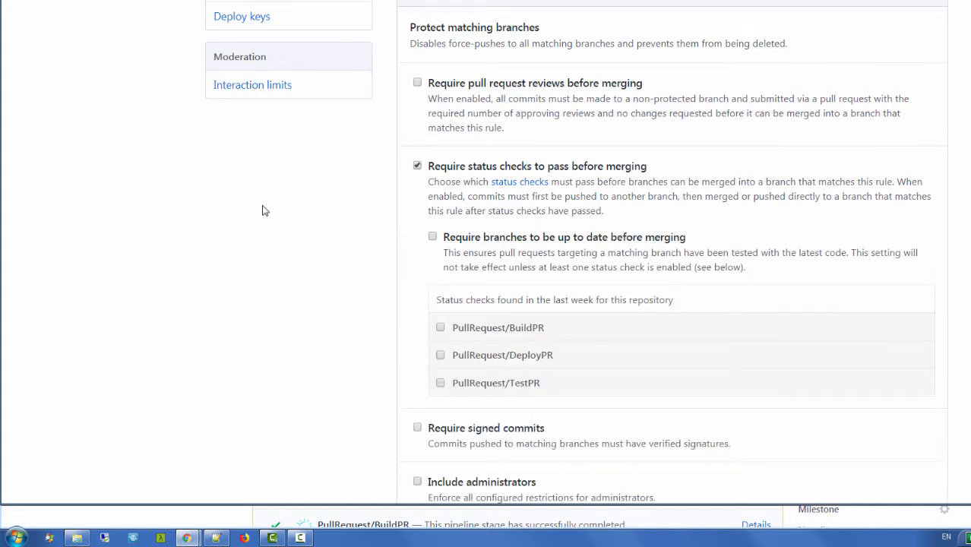
{"action": "scroll", "coordinate": [281, 215], "scroll_direction": "down", "scroll_amount": 1}
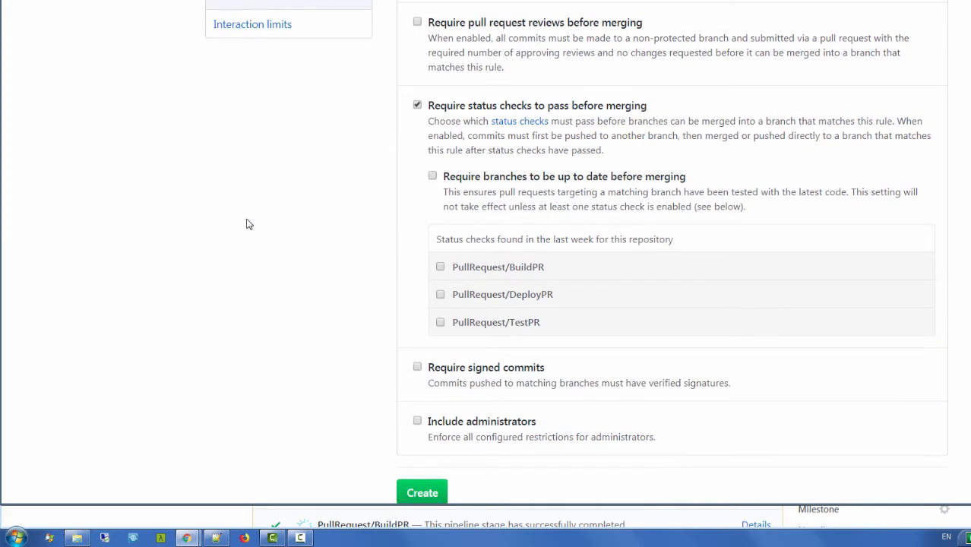
{"action": "left_click", "coordinate": [440, 322]}
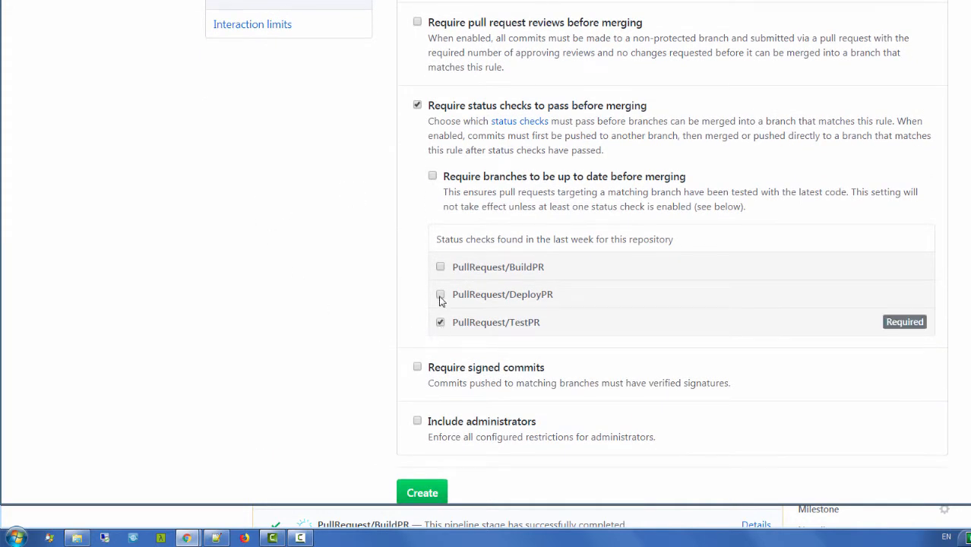
{"action": "left_click", "coordinate": [441, 293]}
{"action": "left_click", "coordinate": [441, 267]}
{"action": "scroll", "coordinate": [260, 251], "scroll_direction": "down", "scroll_amount": 2}
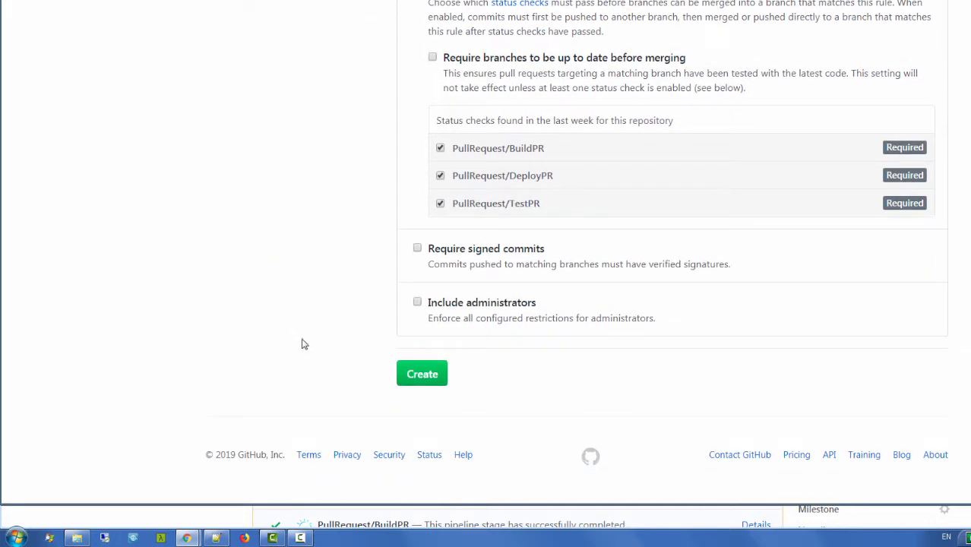
{"action": "left_click", "coordinate": [420, 374]}
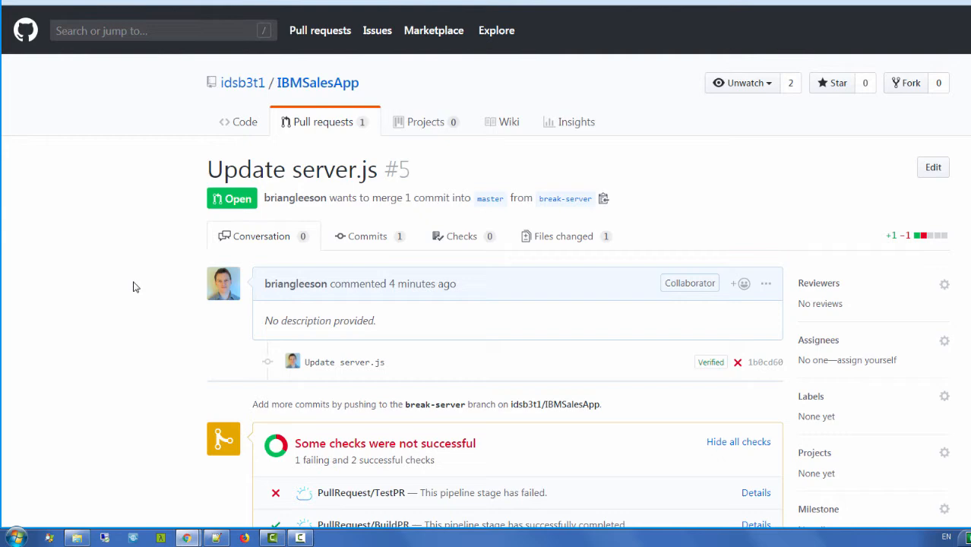
{"action": "scroll", "coordinate": [104, 254], "scroll_direction": "down", "scroll_amount": 3}
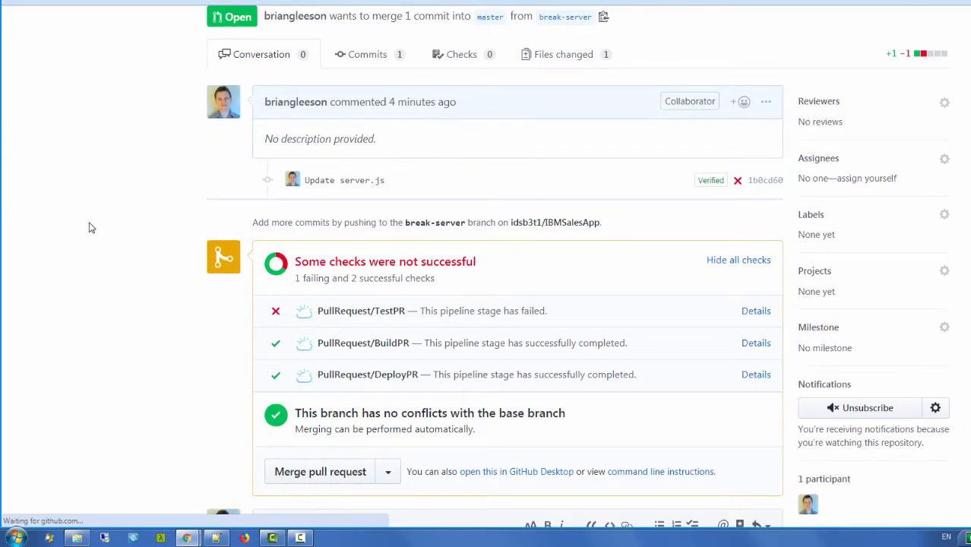
Step: Scroll pull request #5 to see all three checks marked Required and merging blocked
{"action": "scroll", "coordinate": [91, 226], "scroll_direction": "down", "scroll_amount": 2}
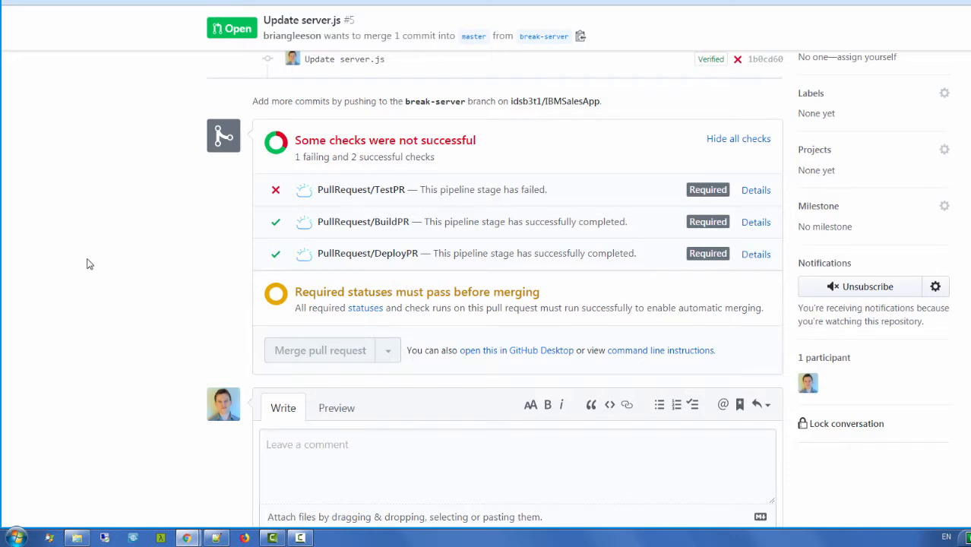
{"action": "scroll", "coordinate": [90, 264], "scroll_direction": "up", "scroll_amount": 4}
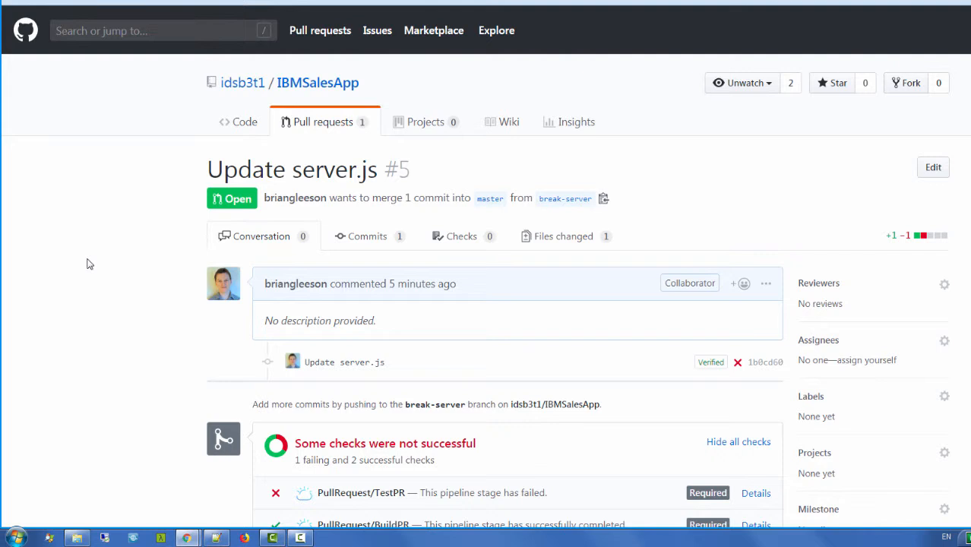
Step: From the pull request's Files changed, open server.js for editing
{"action": "left_click", "coordinate": [562, 239]}
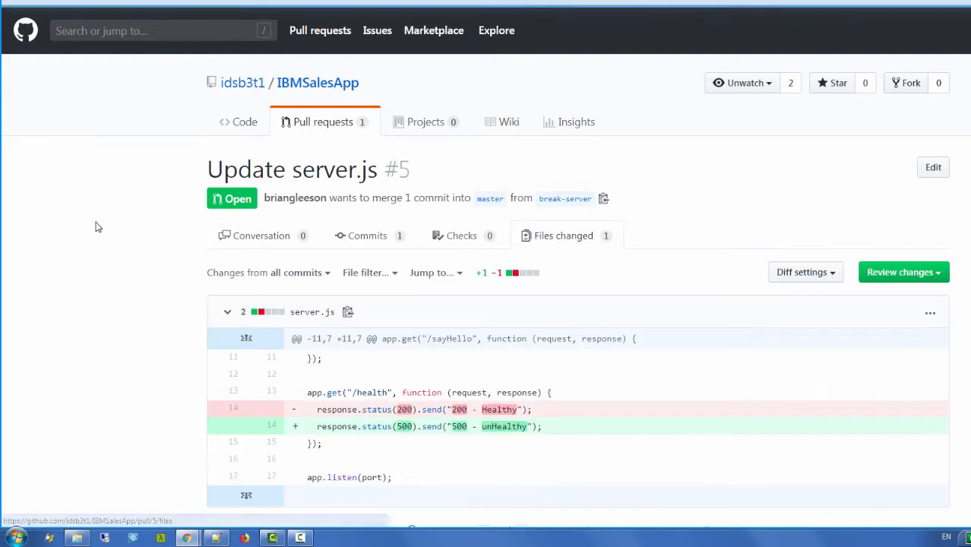
{"action": "scroll", "coordinate": [96, 237], "scroll_direction": "down", "scroll_amount": 1}
{"action": "scroll", "coordinate": [96, 237], "scroll_direction": "down", "scroll_amount": 1}
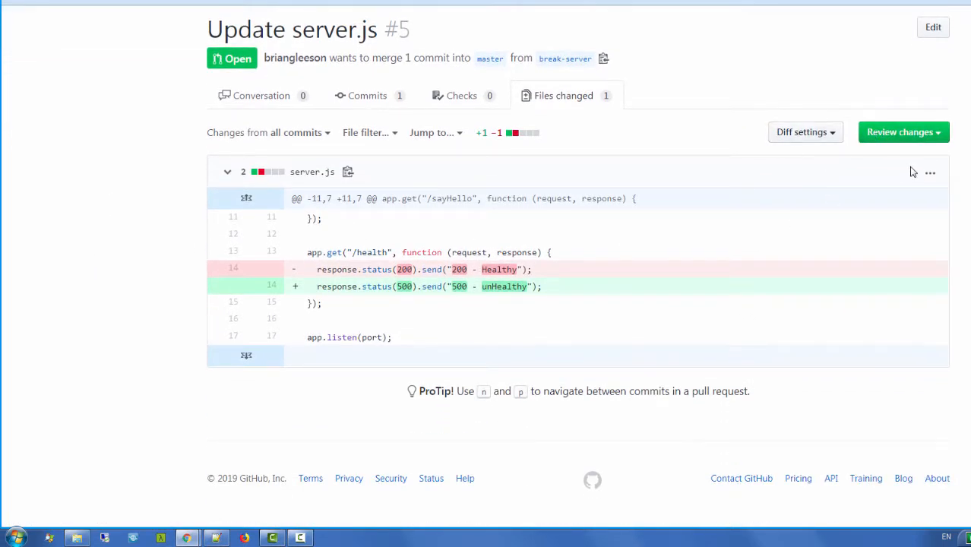
{"action": "left_click", "coordinate": [930, 172]}
{"action": "left_click", "coordinate": [856, 255]}
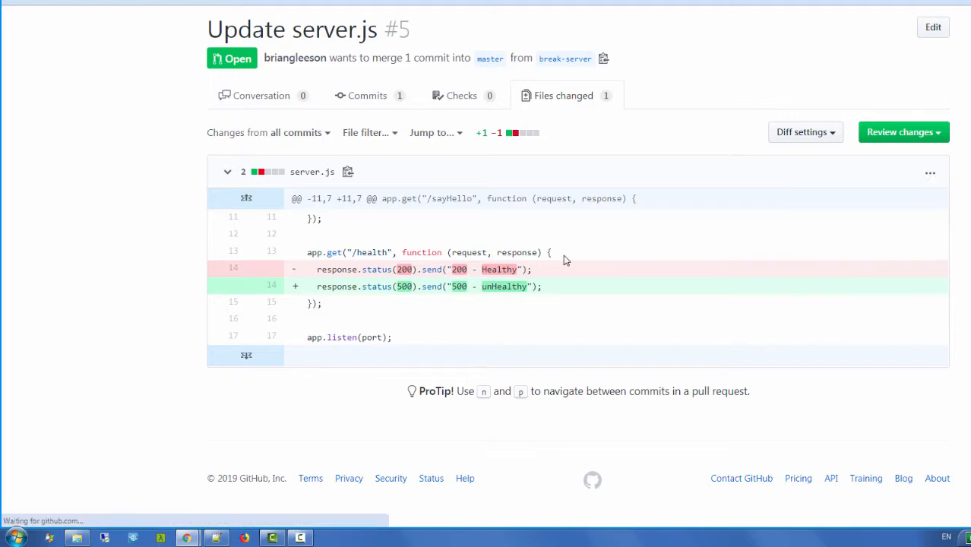
{"action": "scroll", "coordinate": [456, 258], "scroll_direction": "down", "scroll_amount": 4}
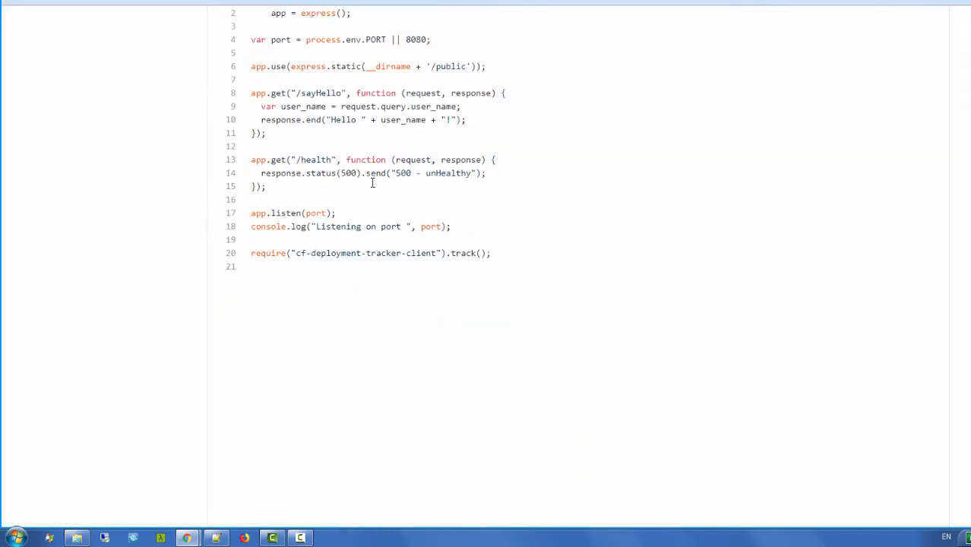
Step: Change the health response from 500 - unHealthy to 200 - Healthy and commit to break-server
{"action": "type", "text": "2"}
{"action": "left_click_drag", "start_coordinate": [402, 173], "coordinate": [396, 173]}
{"action": "type", "text": "2"}
{"action": "left_click", "coordinate": [438, 173]}
{"action": "key", "text": "BackSpace"}
{"action": "key", "text": "BackSpace"}
{"action": "scroll", "coordinate": [145, 201], "scroll_direction": "down", "scroll_amount": 10}
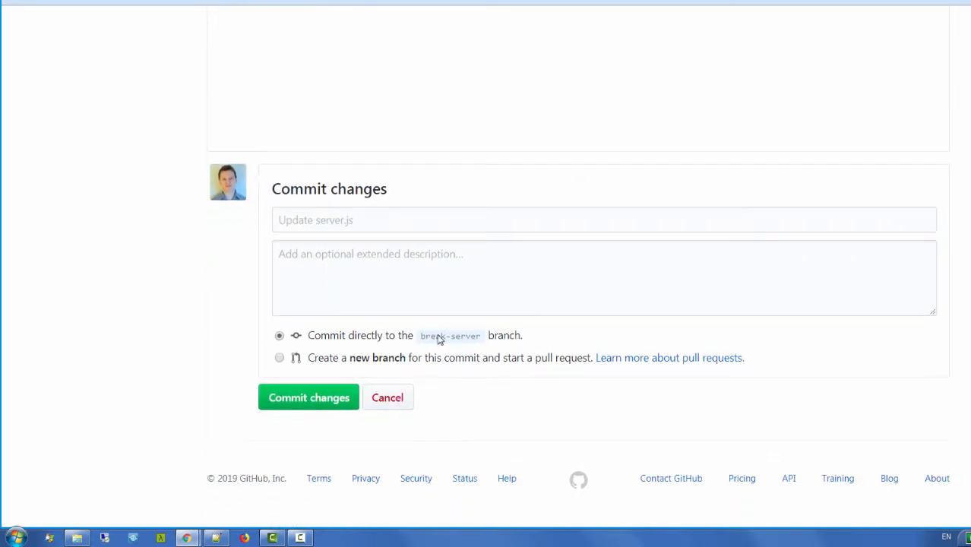
{"action": "left_click", "coordinate": [314, 405]}
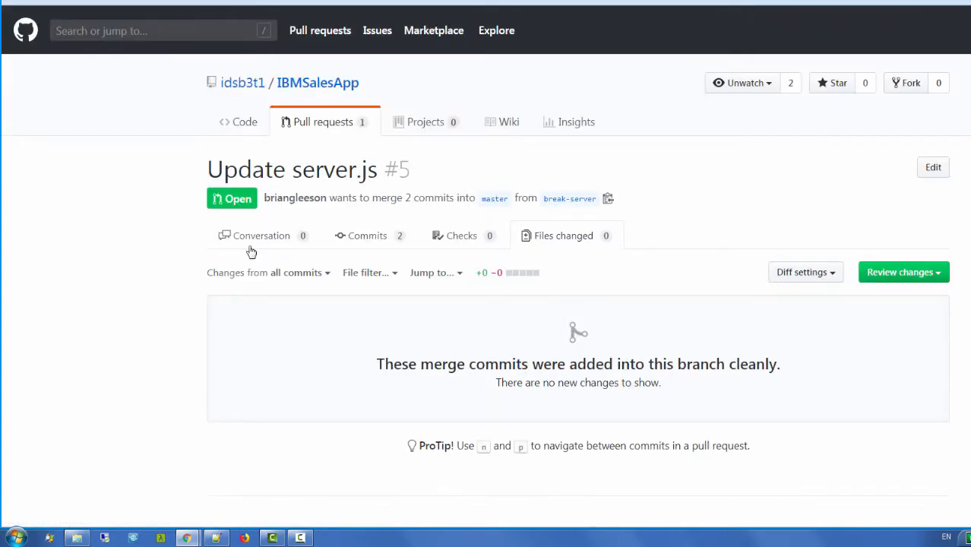
{"action": "left_click", "coordinate": [252, 247]}
Step: Watch the PullRequest pipeline pass BuildPR for Build 12 and start DeployPR
{"action": "scroll", "coordinate": [79, 212], "scroll_direction": "down", "scroll_amount": 3}
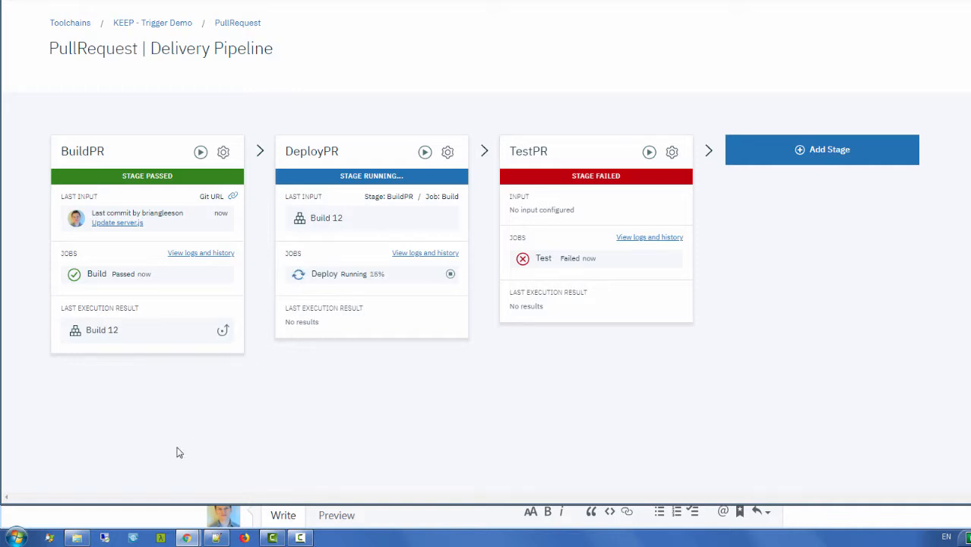
{"action": "left_click", "coordinate": [143, 518]}
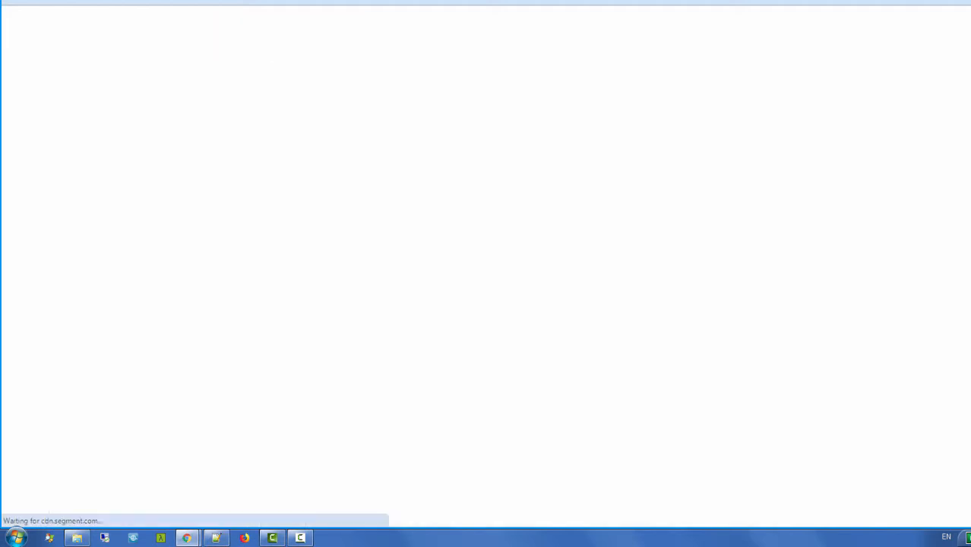
Step: Review the Build 12 job log, then reload pull request #5 to see DeployPR pending
{"action": "scroll", "coordinate": [210, 184], "scroll_direction": "down", "scroll_amount": 1}
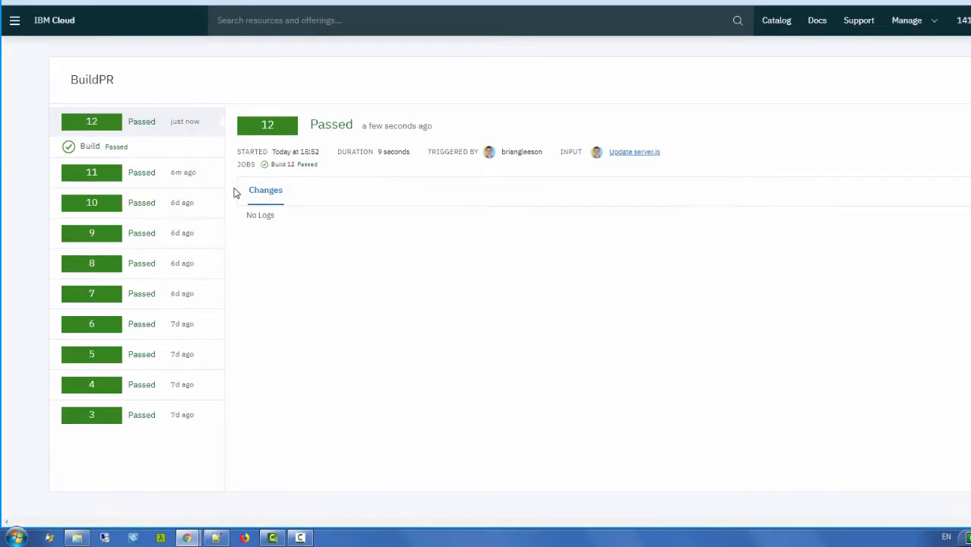
{"action": "scroll", "coordinate": [228, 171], "scroll_direction": "up", "scroll_amount": 2}
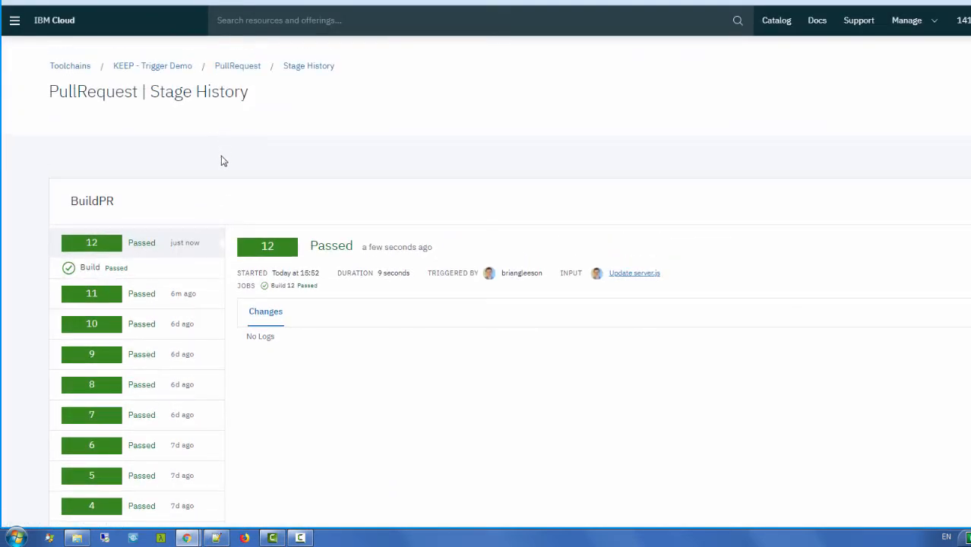
{"action": "left_click", "coordinate": [117, 266]}
{"action": "scroll", "coordinate": [23, 202], "scroll_direction": "down", "scroll_amount": 2}
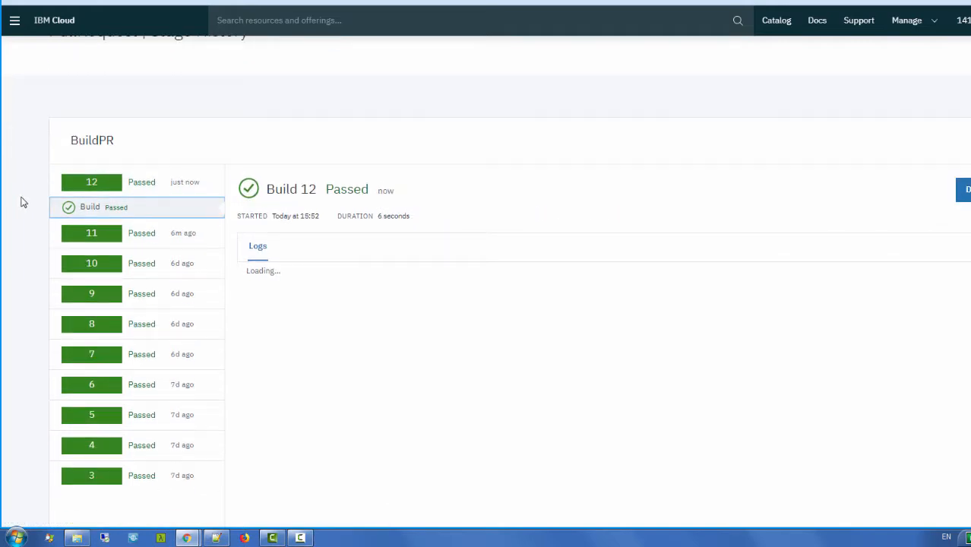
{"action": "scroll", "coordinate": [24, 202], "scroll_direction": "up", "scroll_amount": 2}
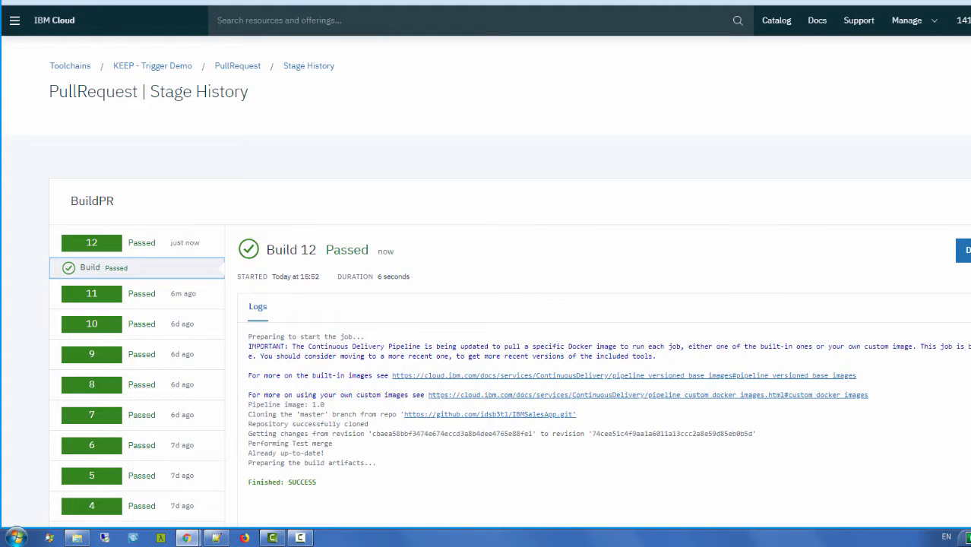
{"action": "key", "text": "ctrl+Tab"}
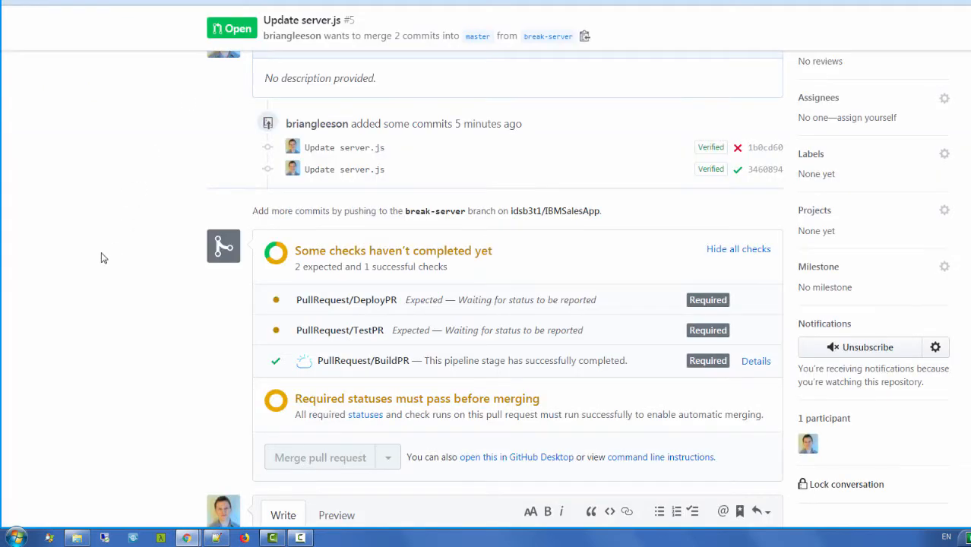
{"action": "key", "text": "F5"}
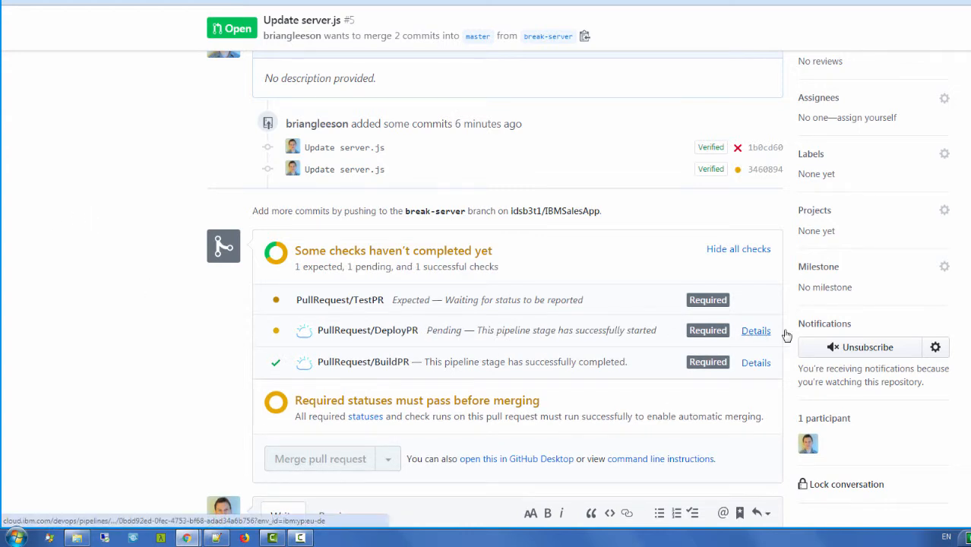
Step: Follow the DeployPR check into the Deploy 15 job logs, then bring up the Delivery Pipeline docs
{"action": "left_click", "coordinate": [281, 2]}
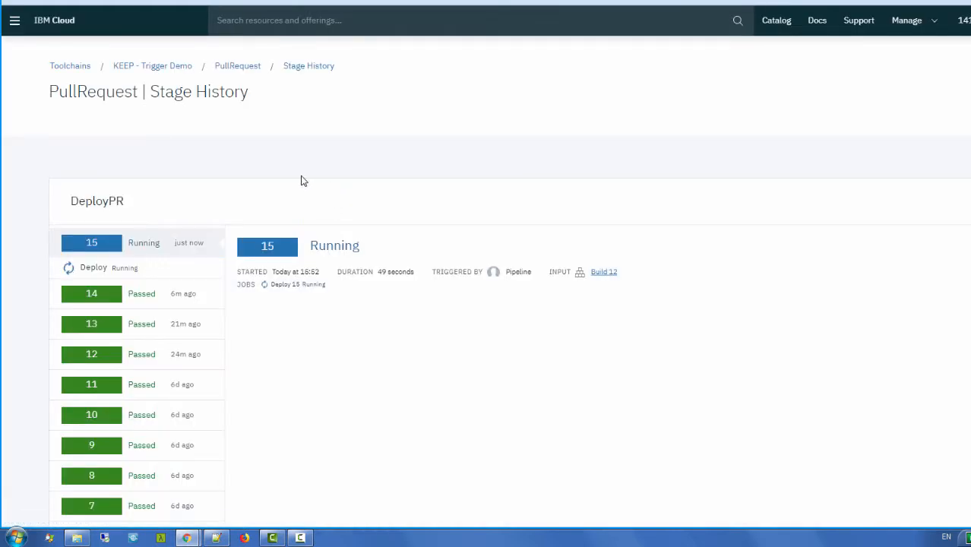
{"action": "scroll", "coordinate": [300, 180], "scroll_direction": "down", "scroll_amount": 1}
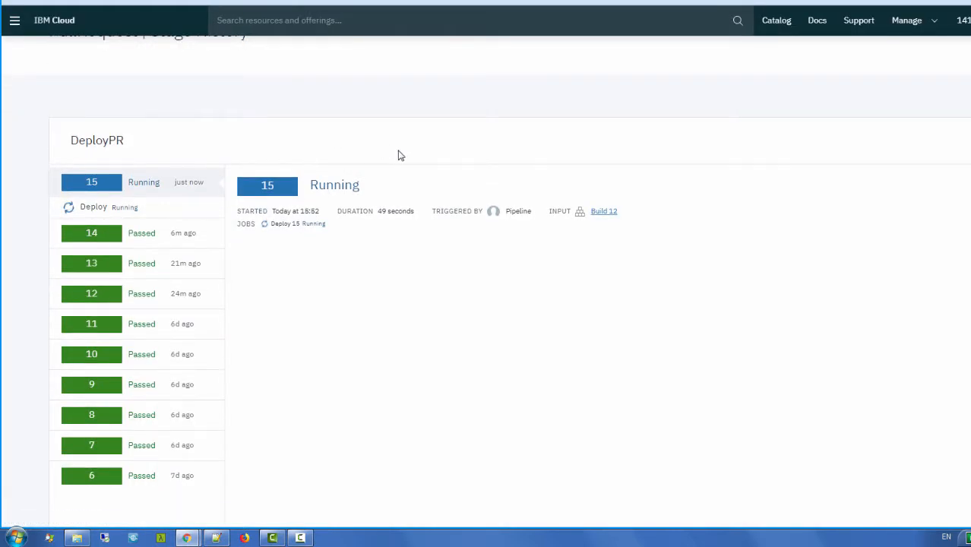
{"action": "left_click", "coordinate": [113, 210]}
{"action": "scroll", "coordinate": [615, 230], "scroll_direction": "down", "scroll_amount": 1}
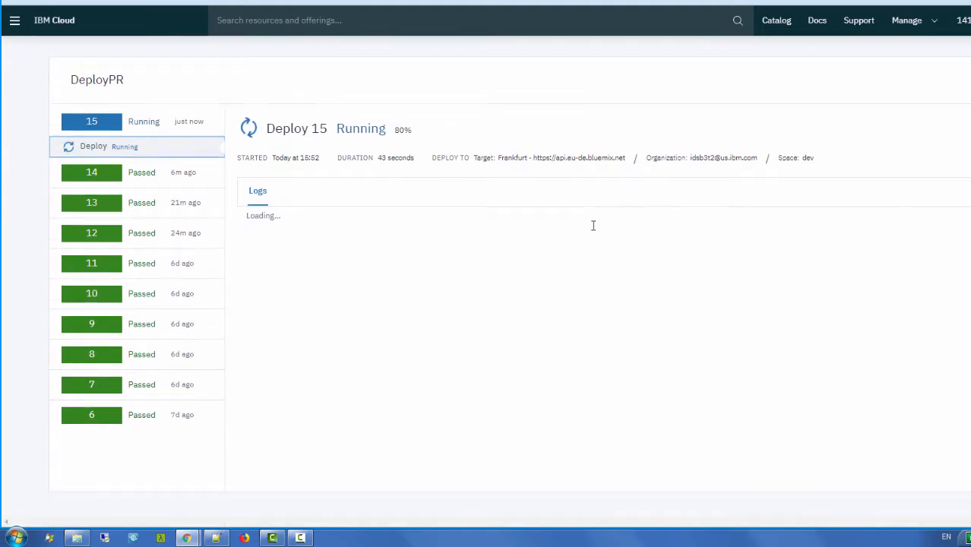
{"action": "scroll", "coordinate": [683, 236], "scroll_direction": "down", "scroll_amount": 1}
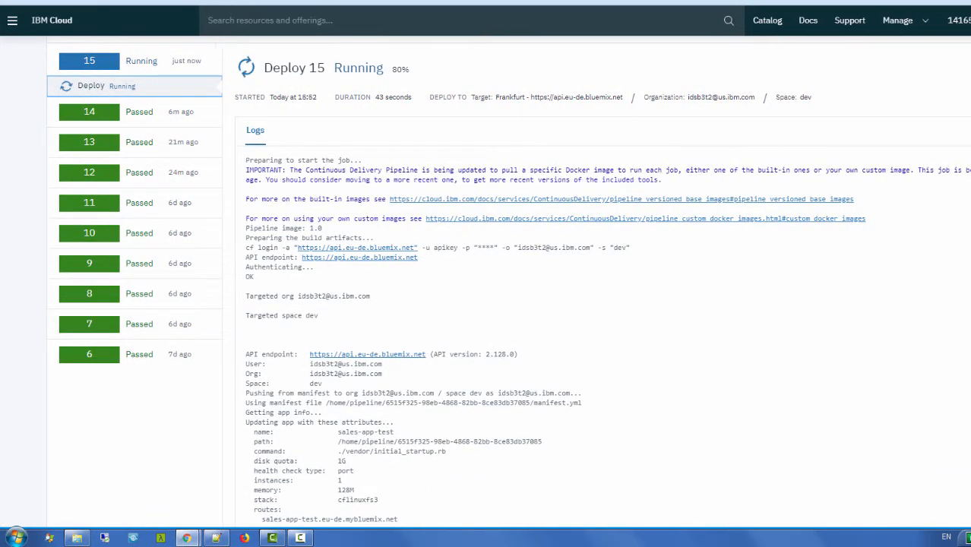
{"action": "scroll", "coordinate": [600, 281], "scroll_direction": "down", "scroll_amount": 16}
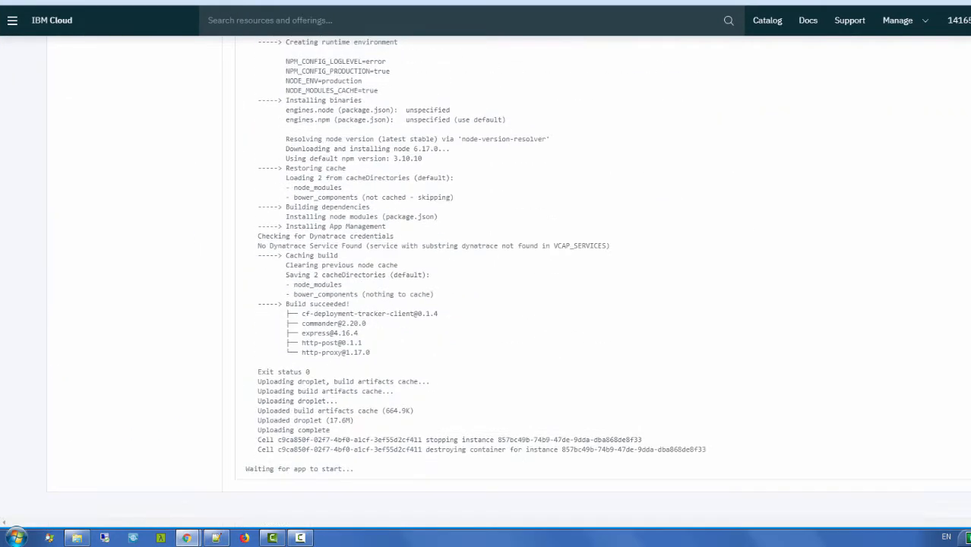
{"action": "scroll", "coordinate": [297, 173], "scroll_direction": "up", "scroll_amount": 20}
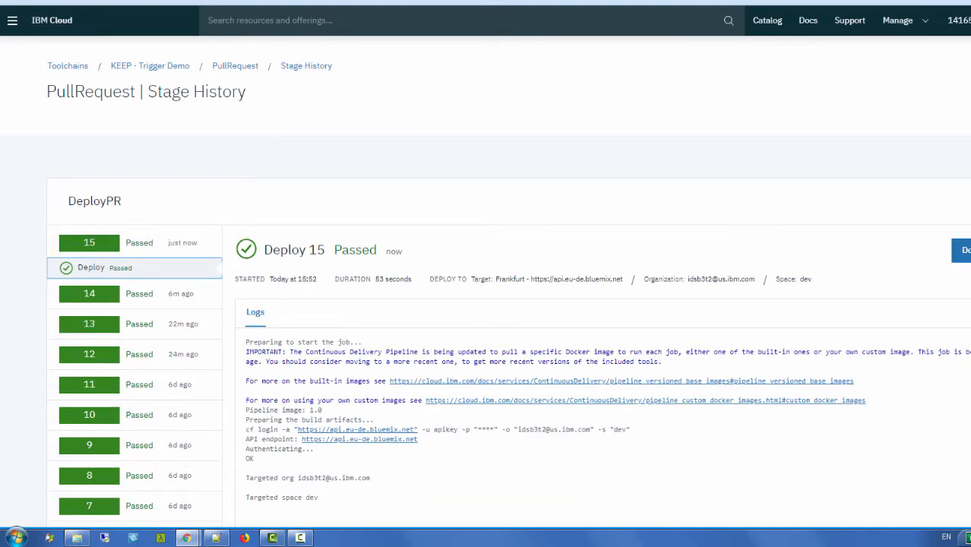
{"action": "key", "text": "alt+Tab"}
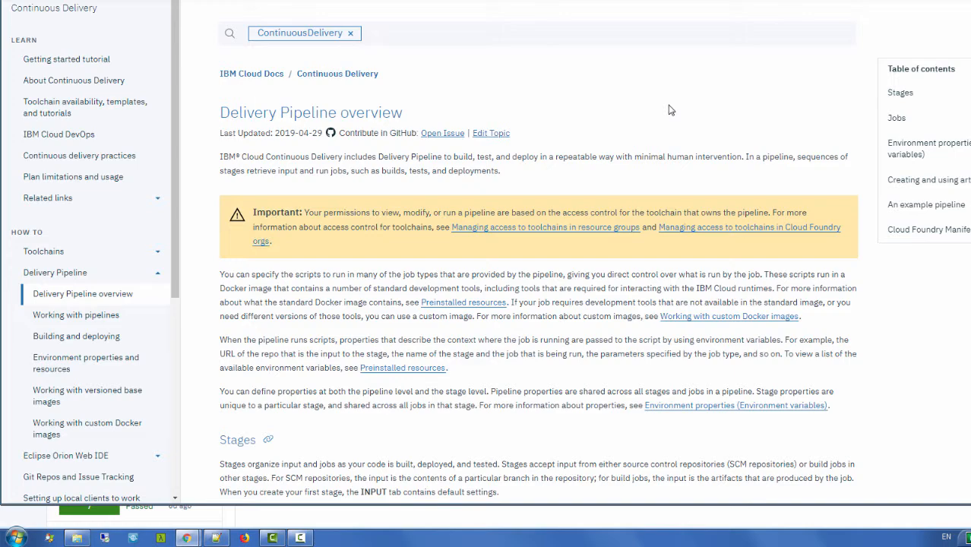
Step: Read the docs' three stage trigger events, then return to pull request #5 with all checks passed
{"action": "scroll", "coordinate": [531, 274], "scroll_direction": "down", "scroll_amount": 15}
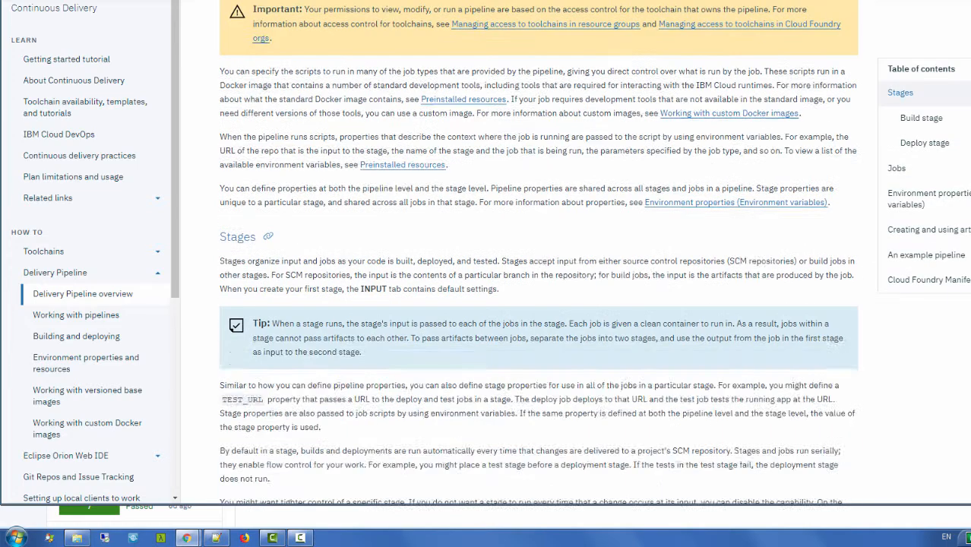
{"action": "scroll", "coordinate": [532, 250], "scroll_direction": "up", "scroll_amount": 2}
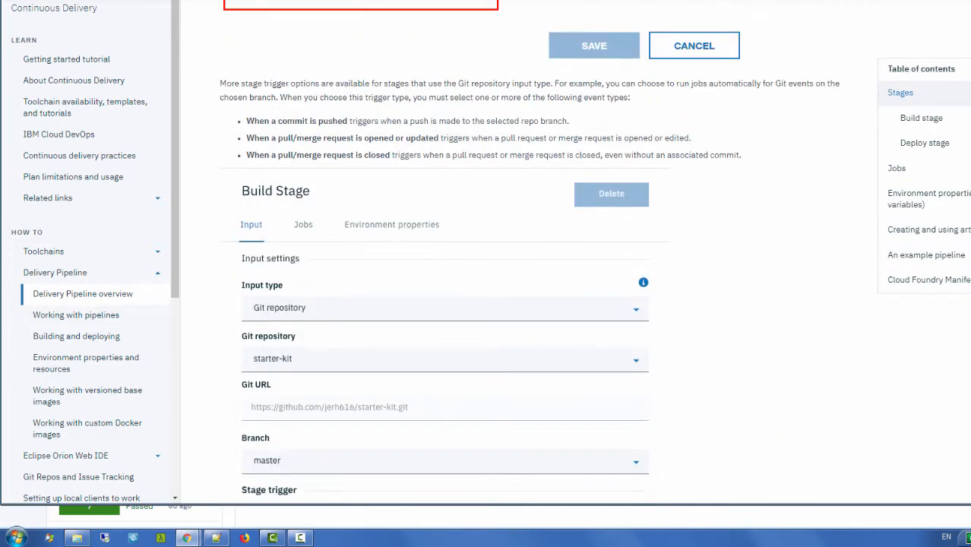
{"action": "left_click_drag", "start_coordinate": [290, 120], "coordinate": [742, 163]}
{"action": "left_click", "coordinate": [796, 167]}
{"action": "scroll", "coordinate": [756, 234], "scroll_direction": "down", "scroll_amount": 3}
{"action": "scroll", "coordinate": [767, 227], "scroll_direction": "down", "scroll_amount": 2}
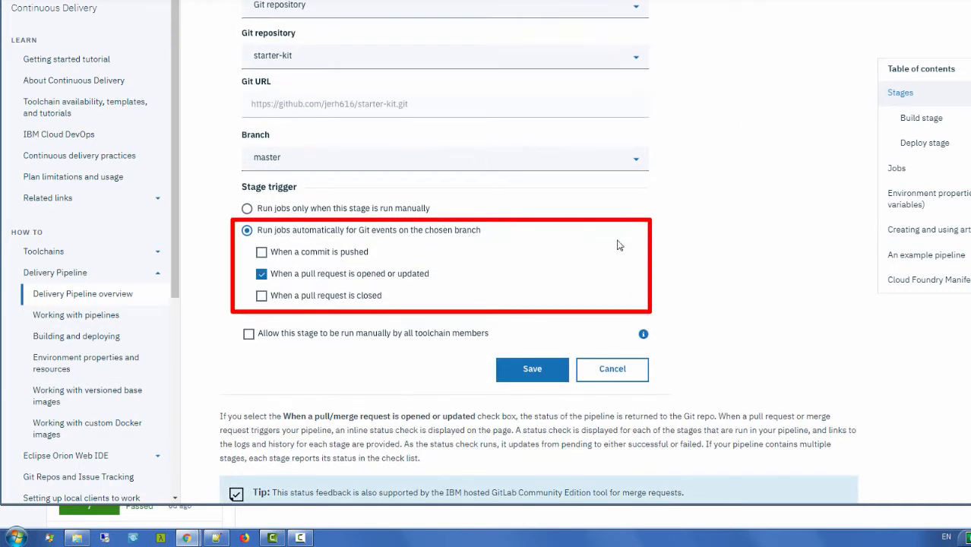
{"action": "scroll", "coordinate": [747, 228], "scroll_direction": "down", "scroll_amount": 4}
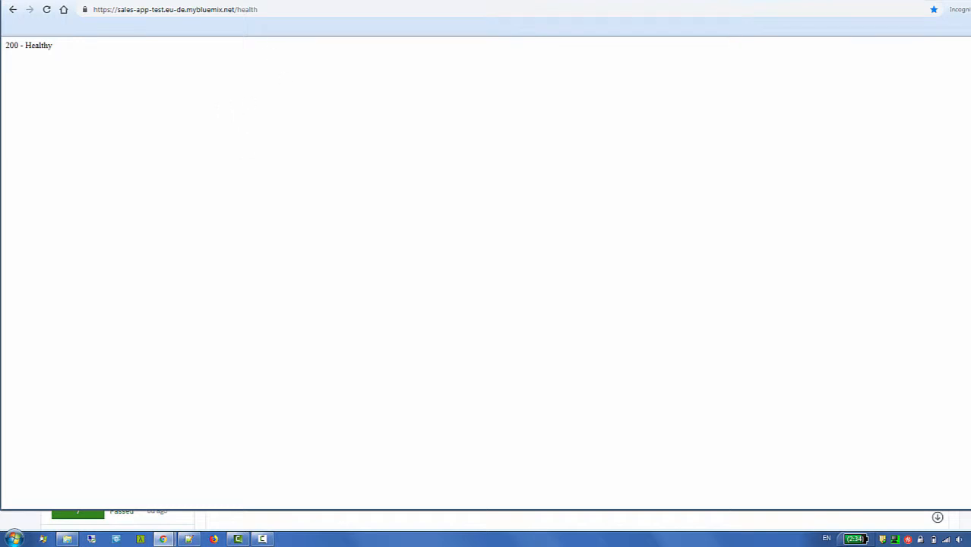
{"action": "left_click", "coordinate": [6, 523]}
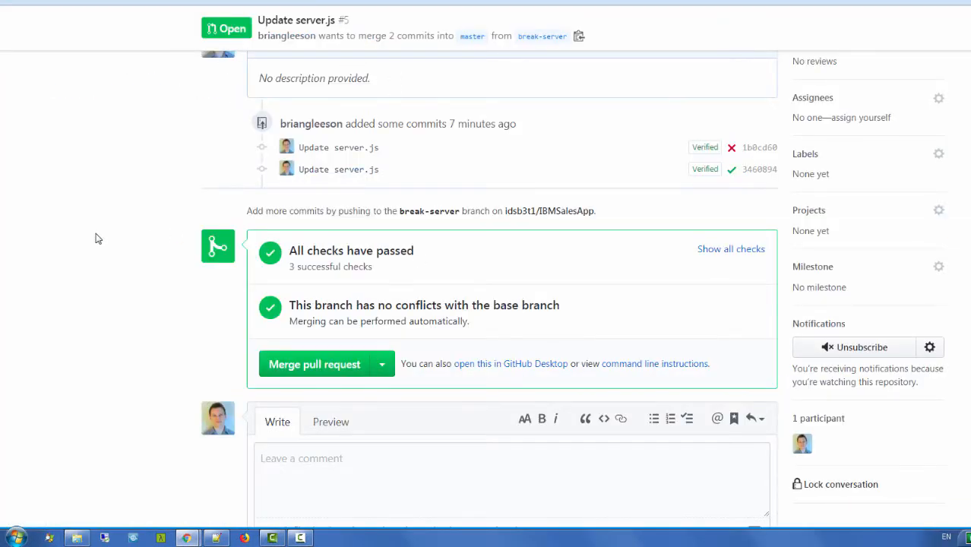
Step: Check the three passed checks and merge pull request #5 into master
{"action": "left_click", "coordinate": [750, 256]}
{"action": "left_click", "coordinate": [750, 256]}
{"action": "scroll", "coordinate": [111, 269], "scroll_direction": "down", "scroll_amount": 1}
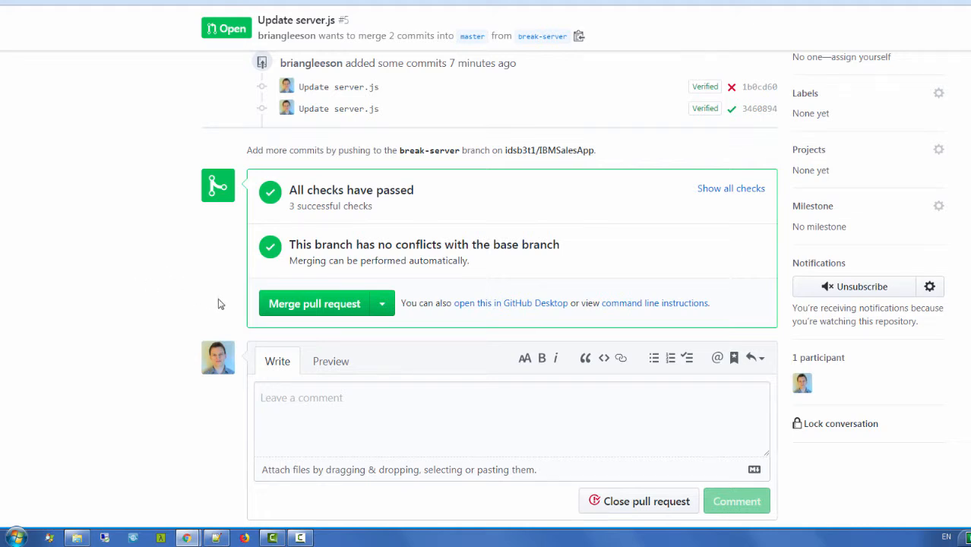
{"action": "left_click", "coordinate": [314, 310]}
{"action": "left_click", "coordinate": [306, 284]}
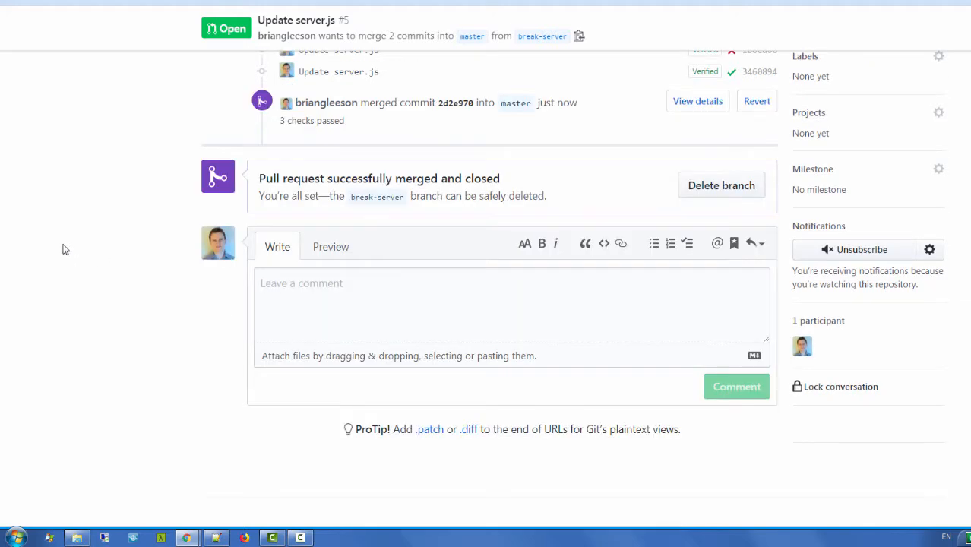
{"action": "scroll", "coordinate": [19, 242], "scroll_direction": "up", "scroll_amount": 4}
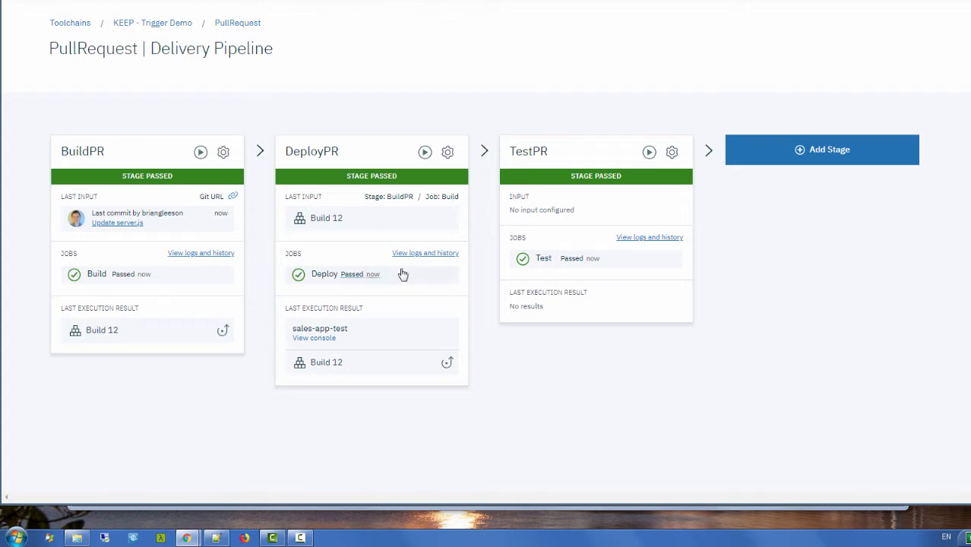
Step: Inspect the BuildPR stage's Input trigger settings, then go back to the KEEP - Trigger Demo toolchain
{"action": "left_click", "coordinate": [222, 152]}
{"action": "left_click", "coordinate": [239, 183]}
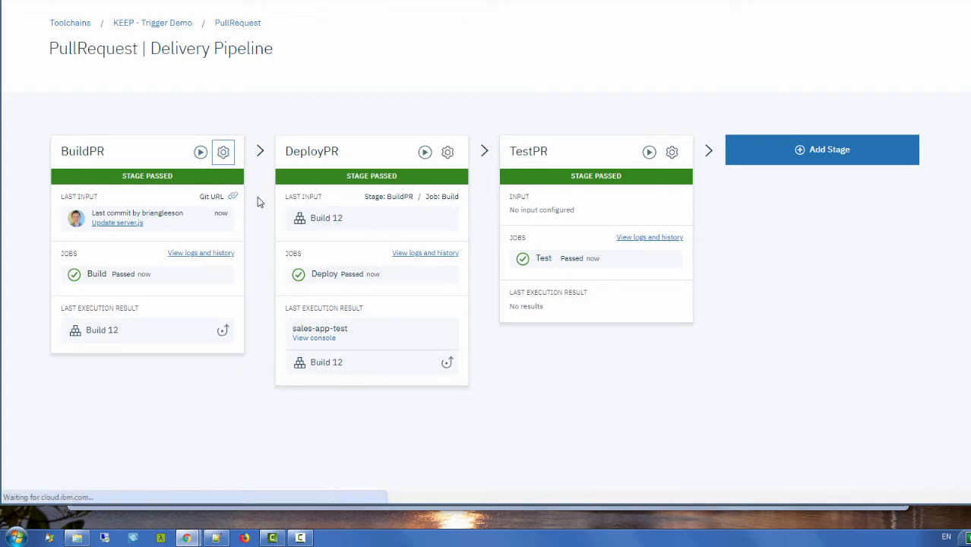
{"action": "scroll", "coordinate": [289, 177], "scroll_direction": "down", "scroll_amount": 1}
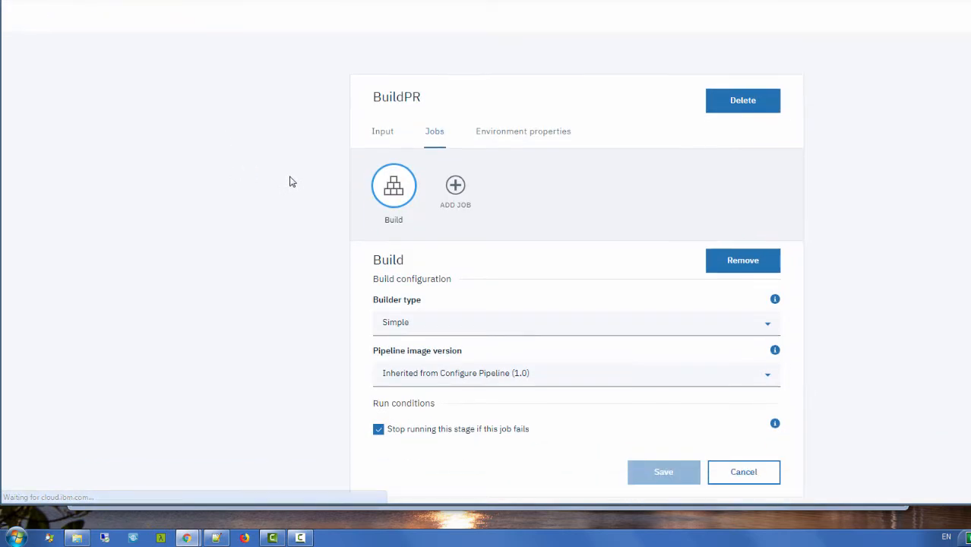
{"action": "left_click", "coordinate": [380, 131]}
{"action": "scroll", "coordinate": [242, 186], "scroll_direction": "down", "scroll_amount": 2}
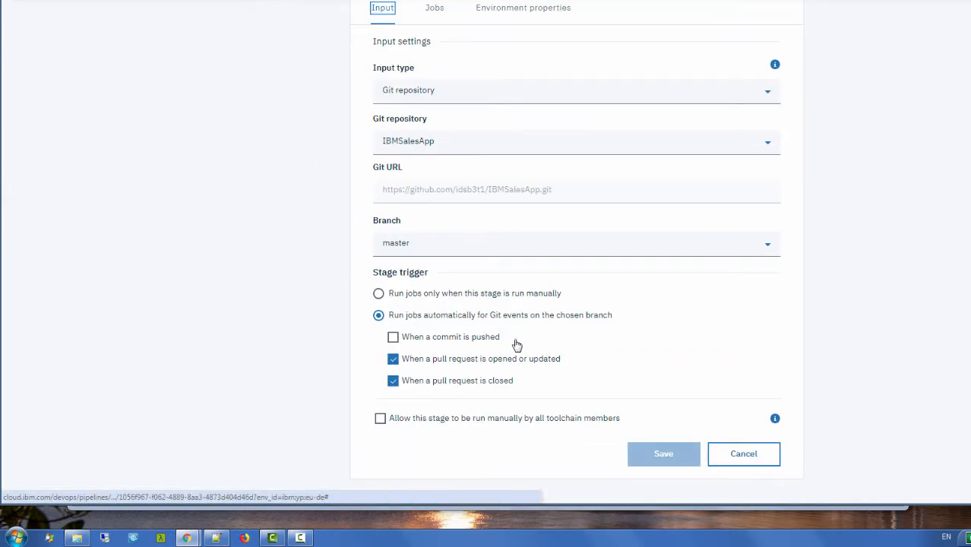
{"action": "left_click_drag", "start_coordinate": [515, 346], "coordinate": [407, 340]}
{"action": "left_click", "coordinate": [277, 306]}
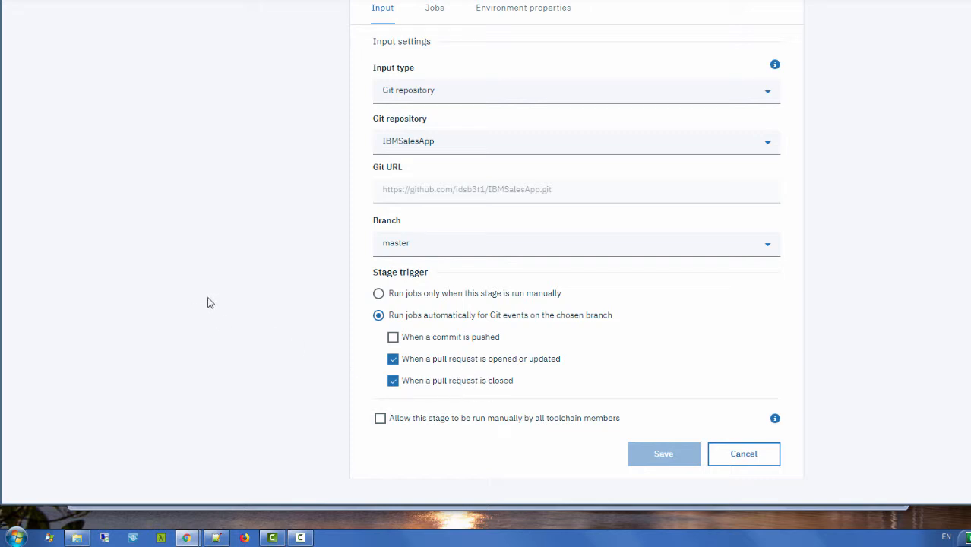
{"action": "scroll", "coordinate": [203, 295], "scroll_direction": "up", "scroll_amount": 1}
{"action": "scroll", "coordinate": [203, 295], "scroll_direction": "up", "scroll_amount": 4}
{"action": "left_click", "coordinate": [121, 2]}
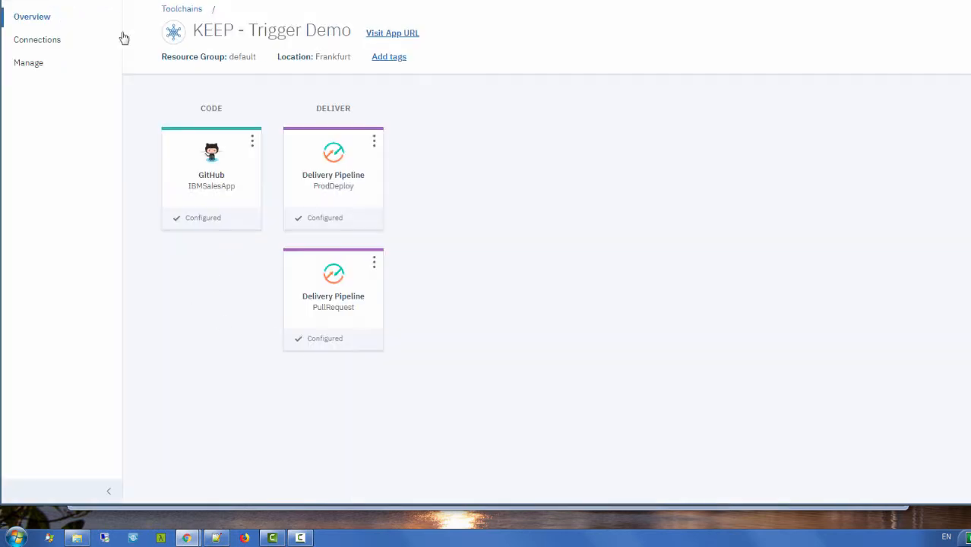
Step: Show ProdDeploy's BuildProd stage Input settings, triggered when a commit is pushed to IBMSalesApp master
{"action": "left_click", "coordinate": [349, 183]}
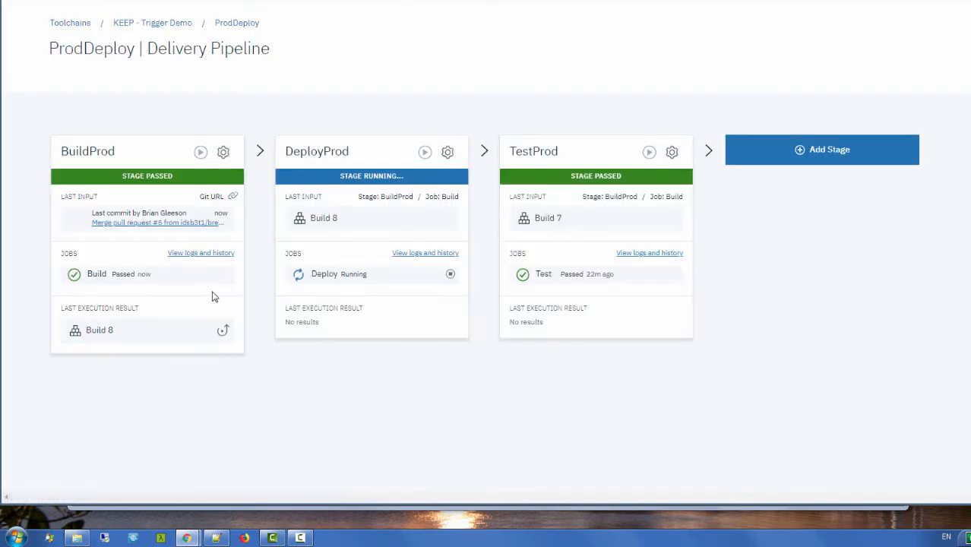
{"action": "left_click", "coordinate": [222, 153]}
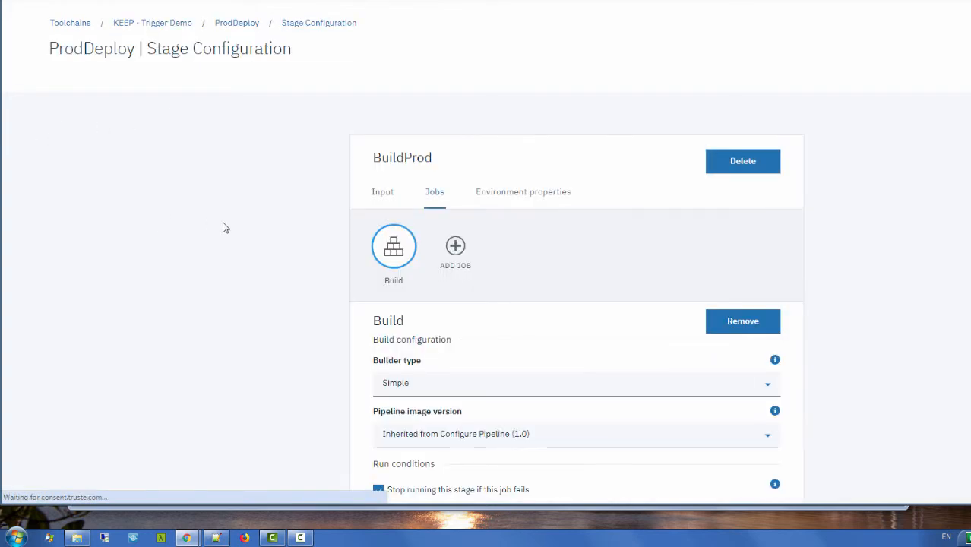
{"action": "scroll", "coordinate": [289, 220], "scroll_direction": "down", "scroll_amount": 1}
{"action": "left_click", "coordinate": [372, 125]}
{"action": "scroll", "coordinate": [241, 193], "scroll_direction": "down", "scroll_amount": 2}
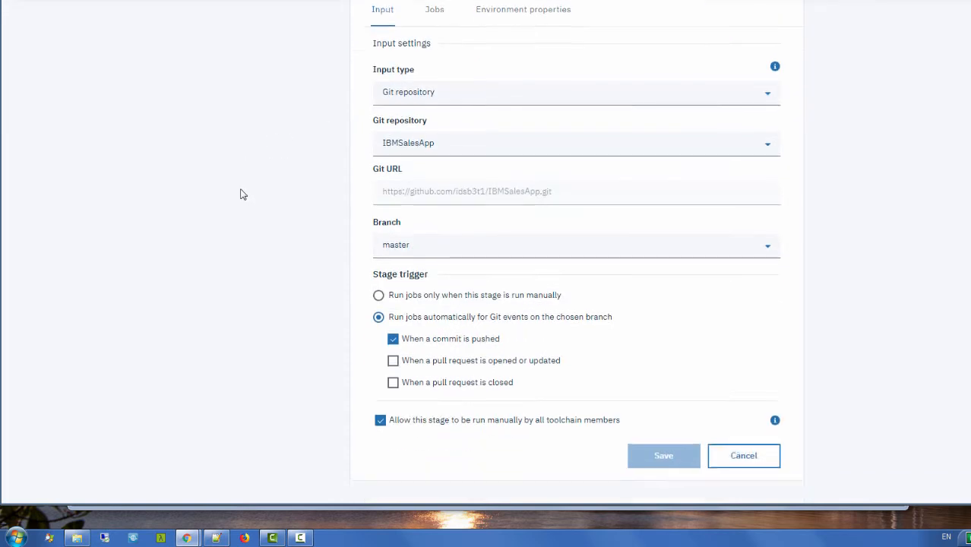
{"action": "left_click_drag", "start_coordinate": [499, 341], "coordinate": [199, 288]}
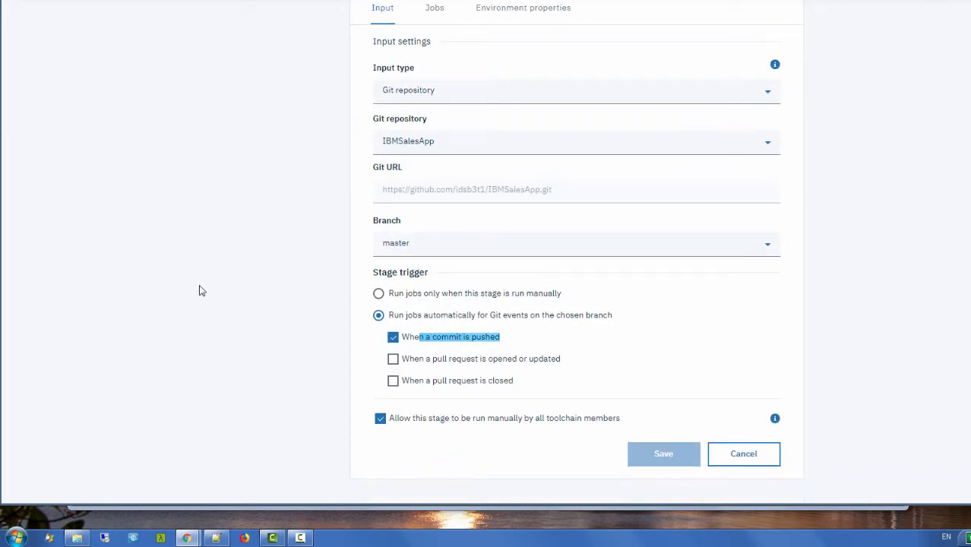
{"action": "left_click", "coordinate": [202, 290]}
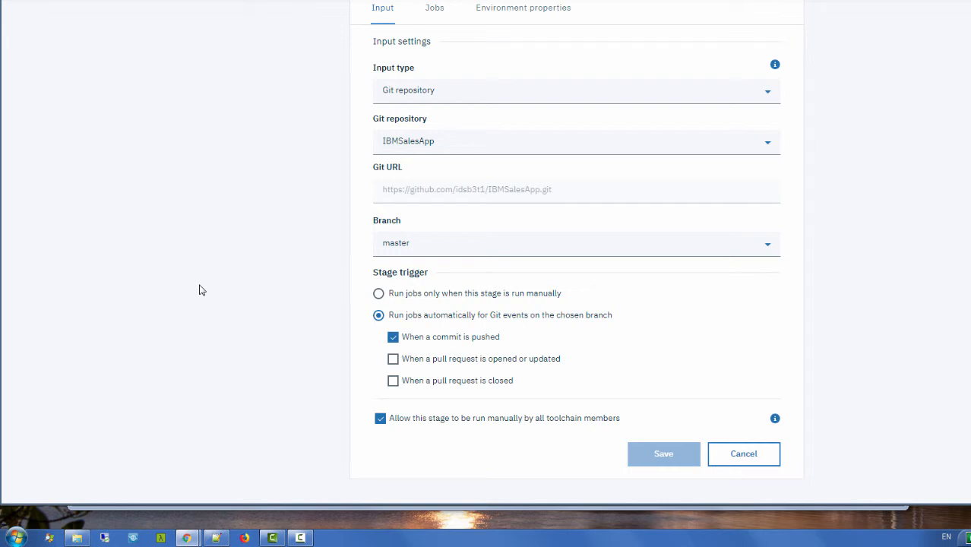
Step: Cancel BuildProd's stage configuration, back to ProdDeploy where Build 8 passed BuildProd, DeployProd and TestProd
{"action": "left_click", "coordinate": [718, 461]}
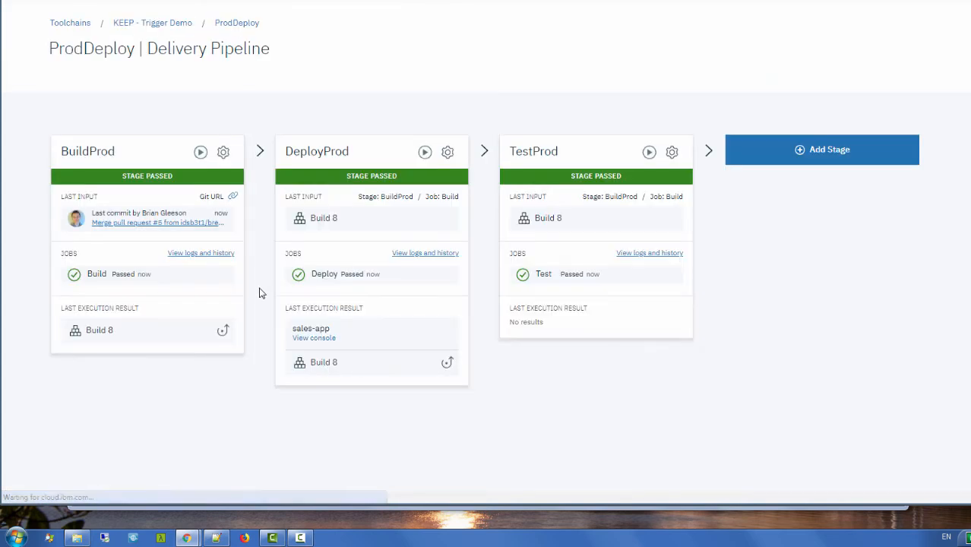